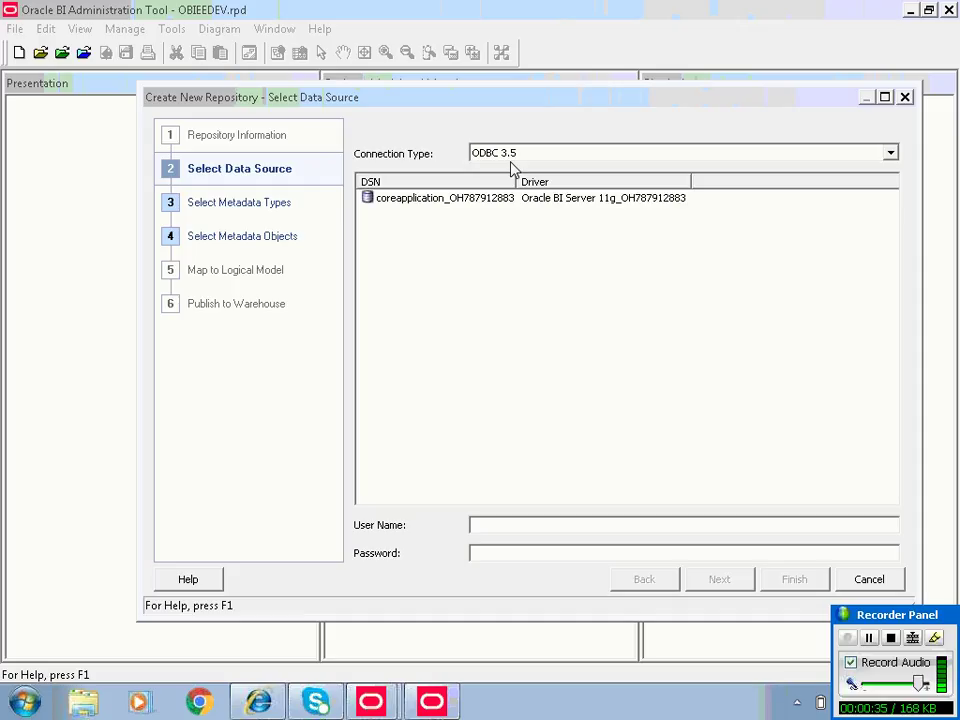
- Try SAP BW Native as the connection type and view the other available connection types
{"action": "left_click", "coordinate": [519, 155]}
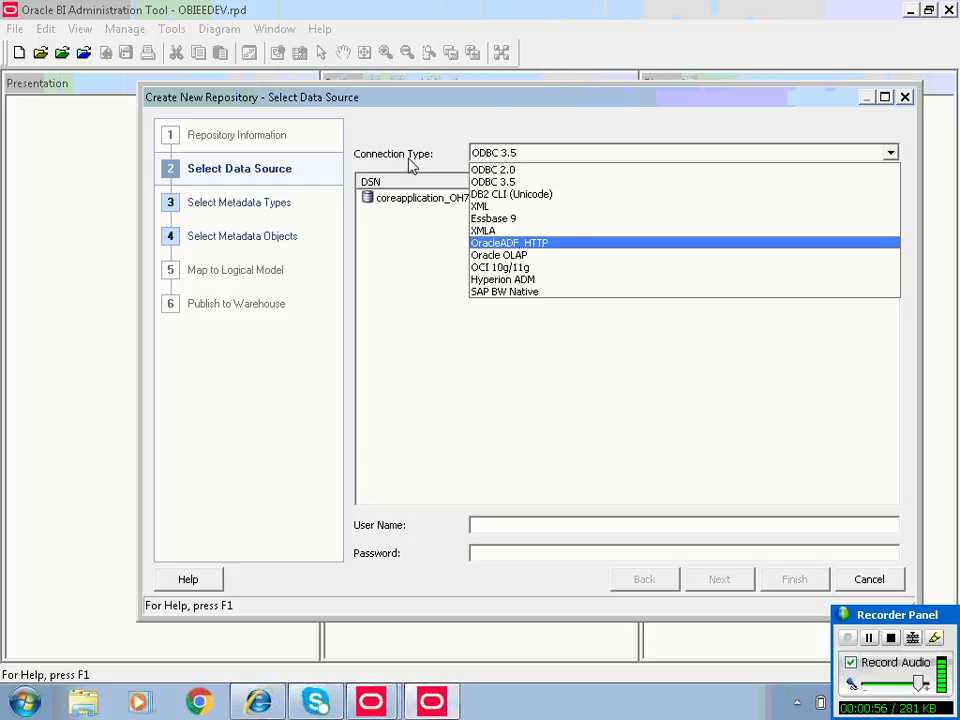
{"action": "left_click", "coordinate": [546, 292]}
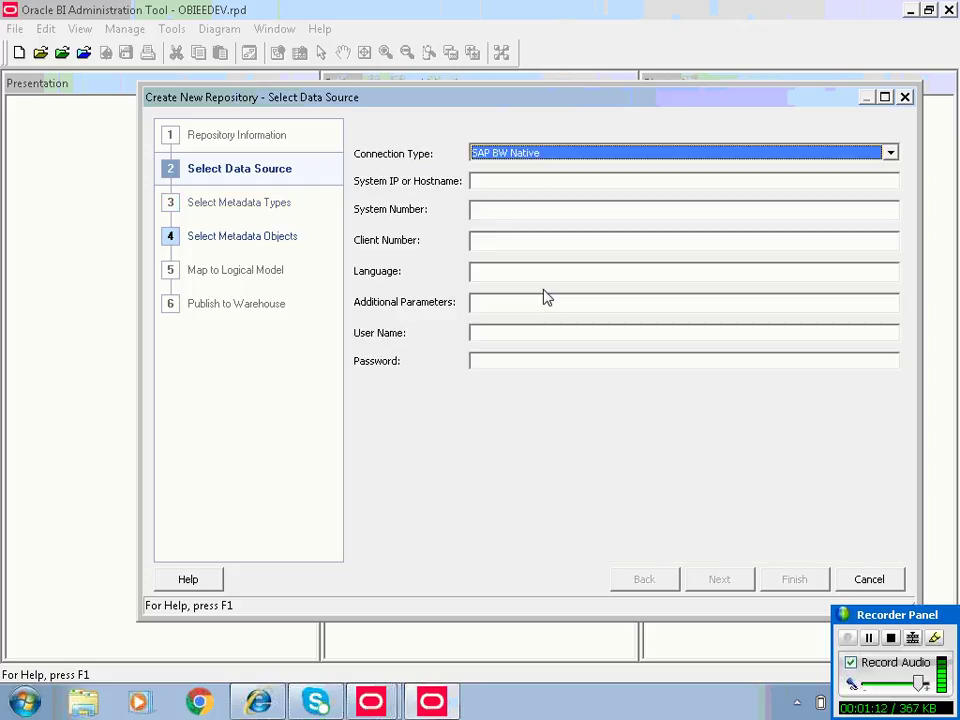
{"action": "left_click", "coordinate": [535, 154]}
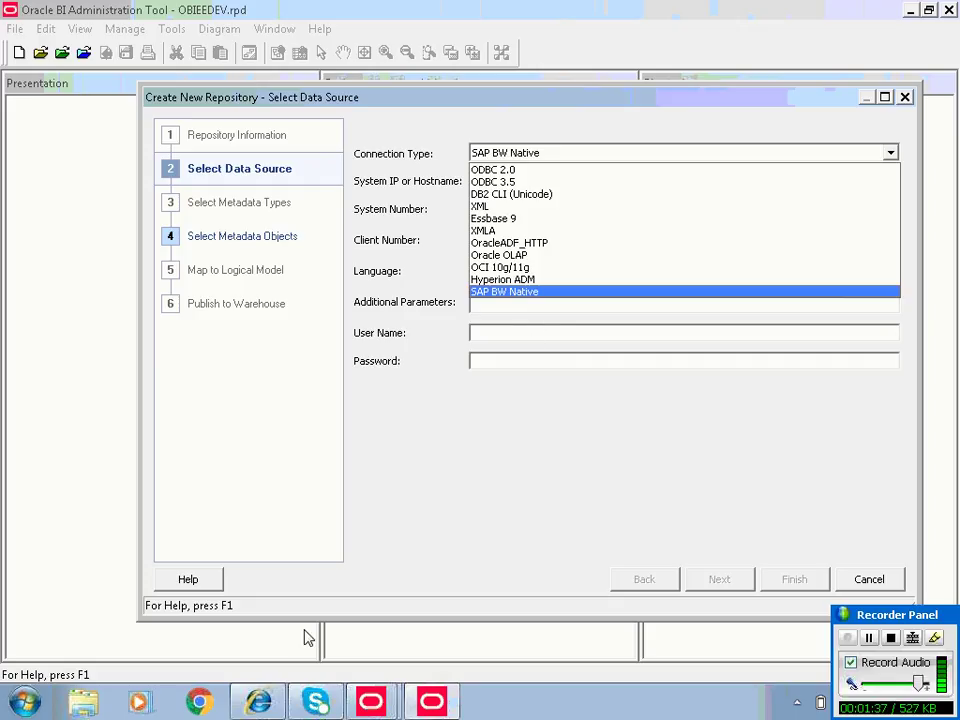
- Open the Administrative Tools in the Windows Control Panel, with the items viewed as small icons
{"action": "left_click", "coordinate": [15, 688]}
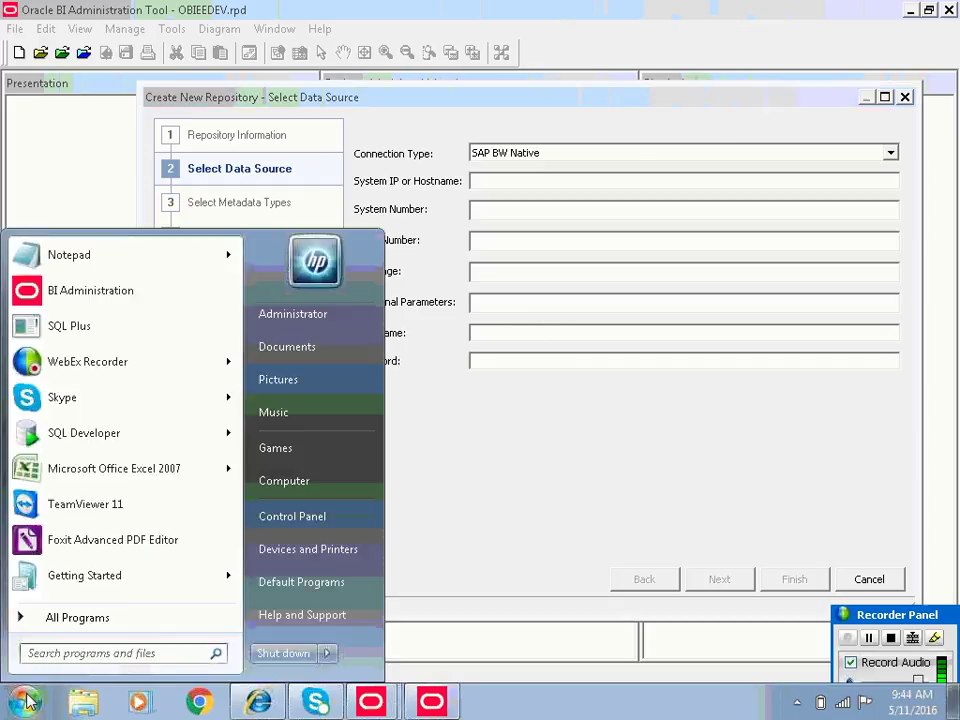
{"action": "left_click", "coordinate": [268, 517]}
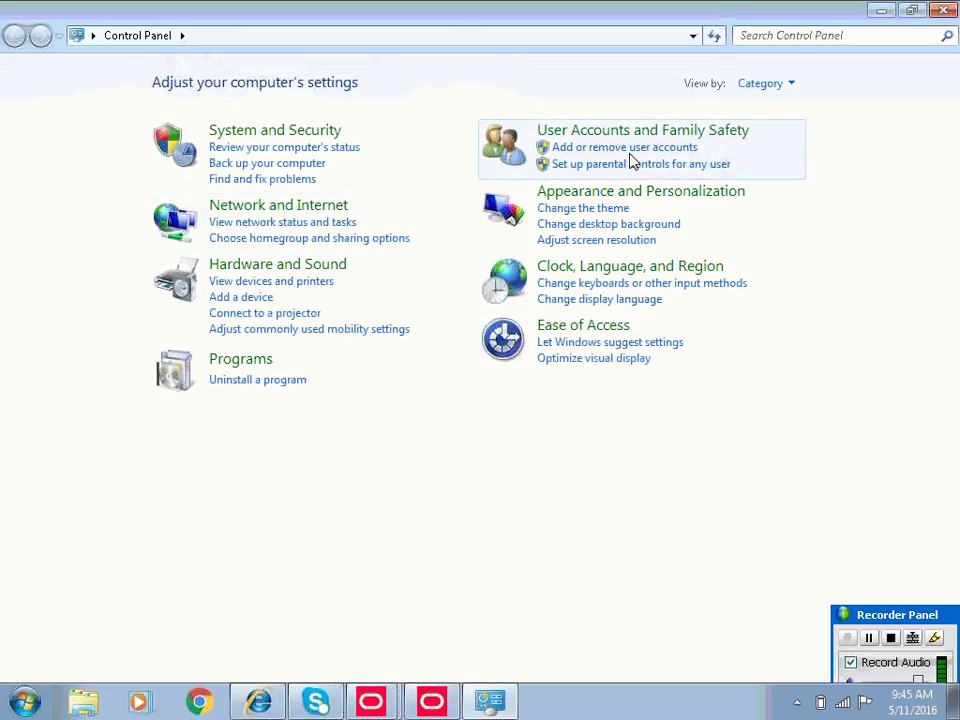
{"action": "left_click", "coordinate": [793, 90]}
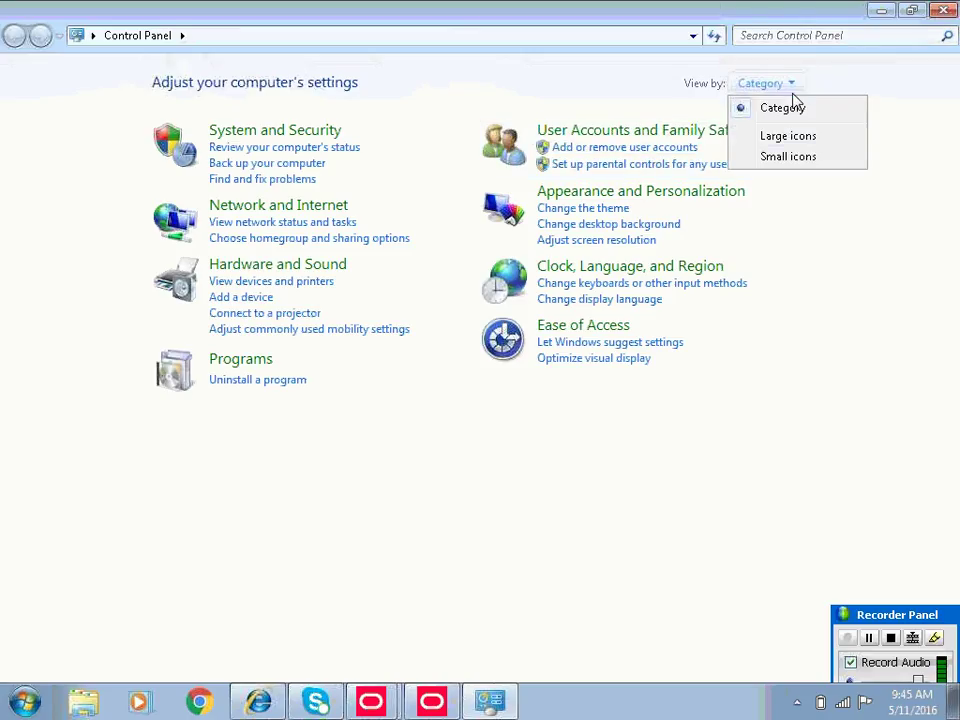
{"action": "left_click", "coordinate": [793, 158]}
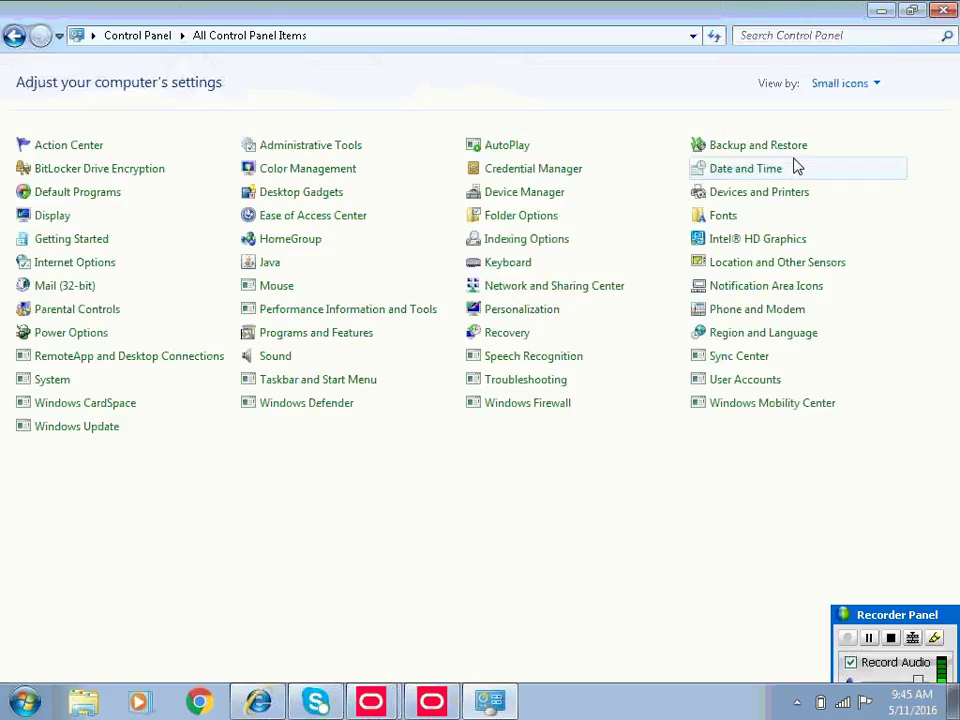
{"action": "left_click_drag", "start_coordinate": [343, 141], "coordinate": [343, 154]}
{"action": "left_click", "coordinate": [343, 152]}
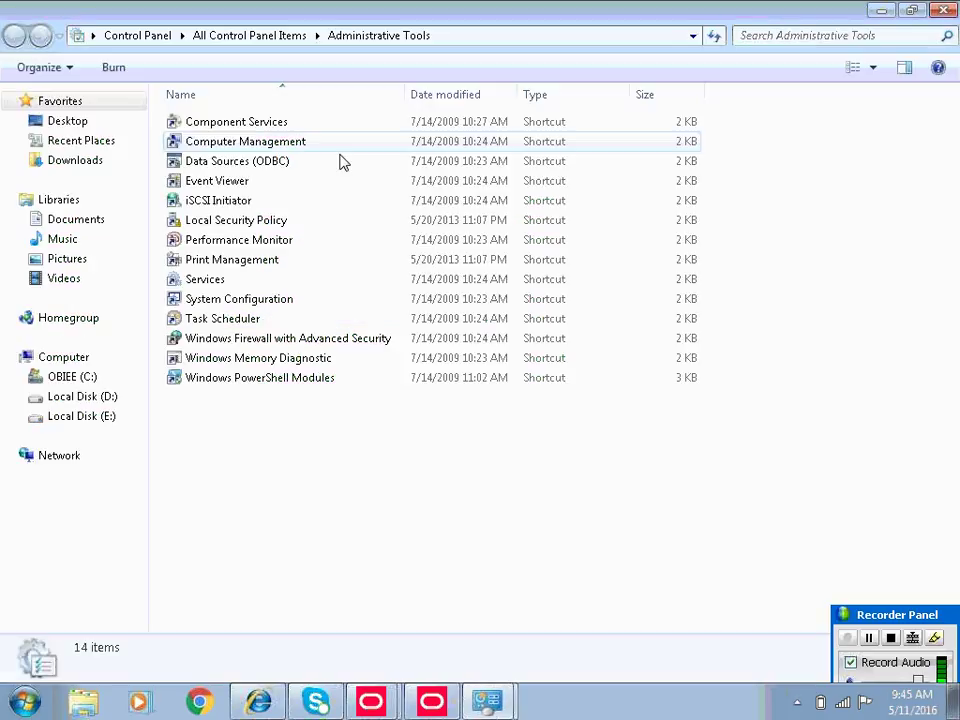
- Open the ODBC Data Source Administrator and check the existing system data sources
{"action": "double_click", "coordinate": [265, 167]}
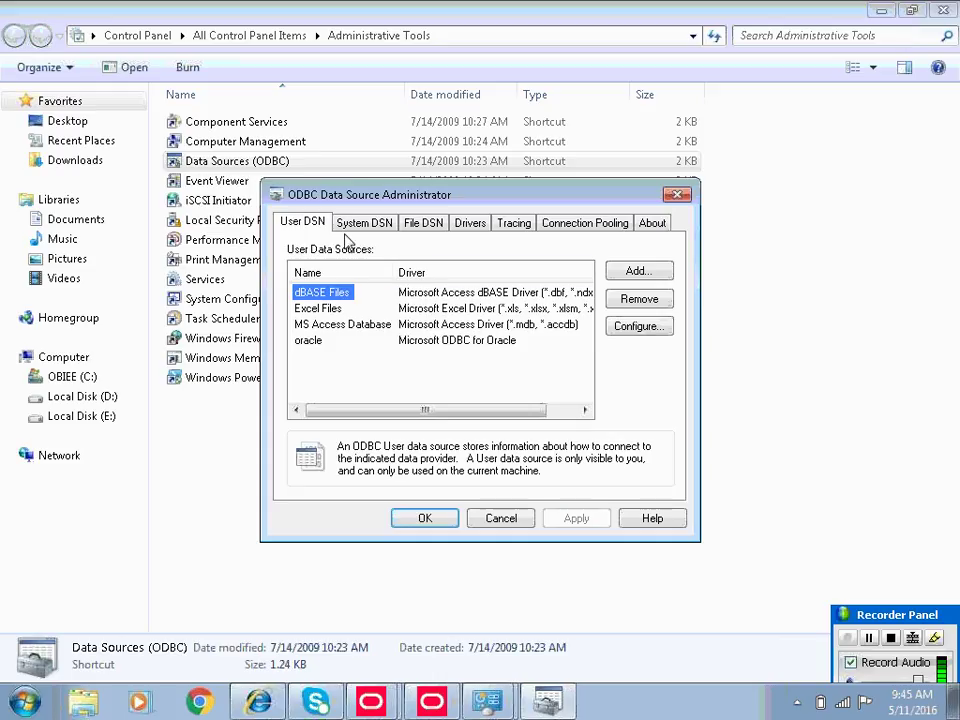
{"action": "left_click", "coordinate": [363, 223]}
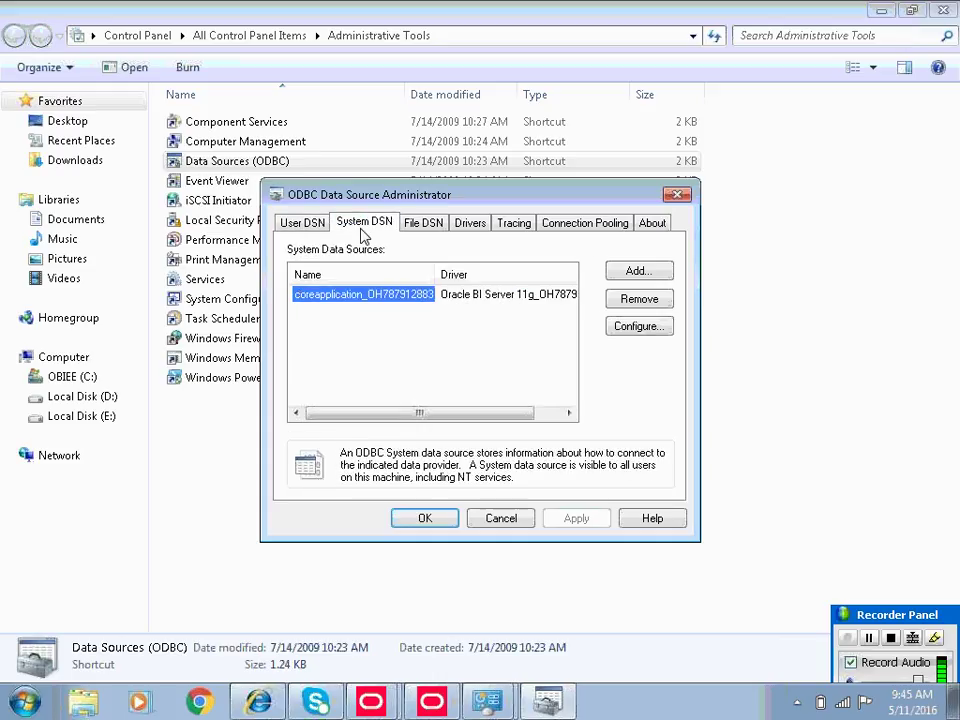
{"action": "left_click", "coordinate": [466, 298]}
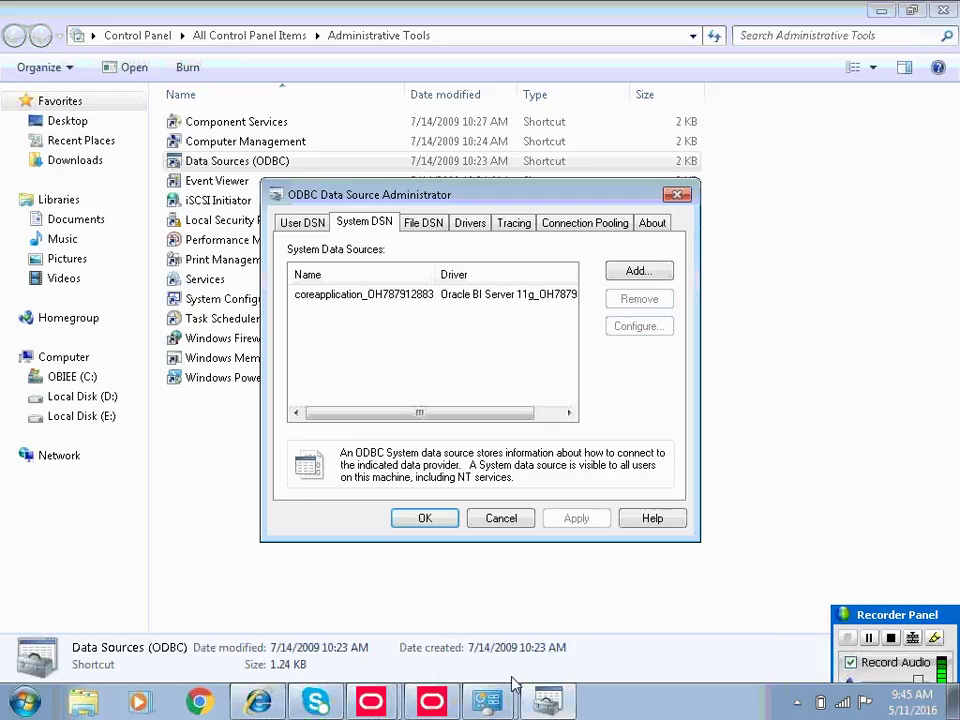
- Return to the repository wizard in Oracle BI Administration Tool and set the connection type to OCI 10g/11g
{"action": "left_click", "coordinate": [432, 703]}
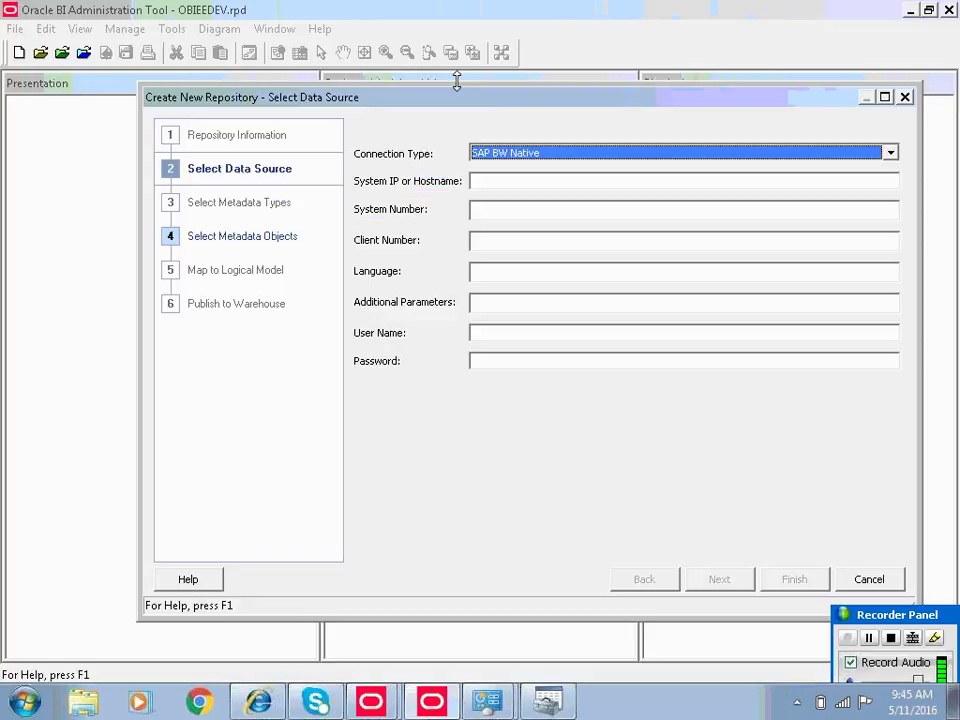
{"action": "left_click", "coordinate": [490, 155]}
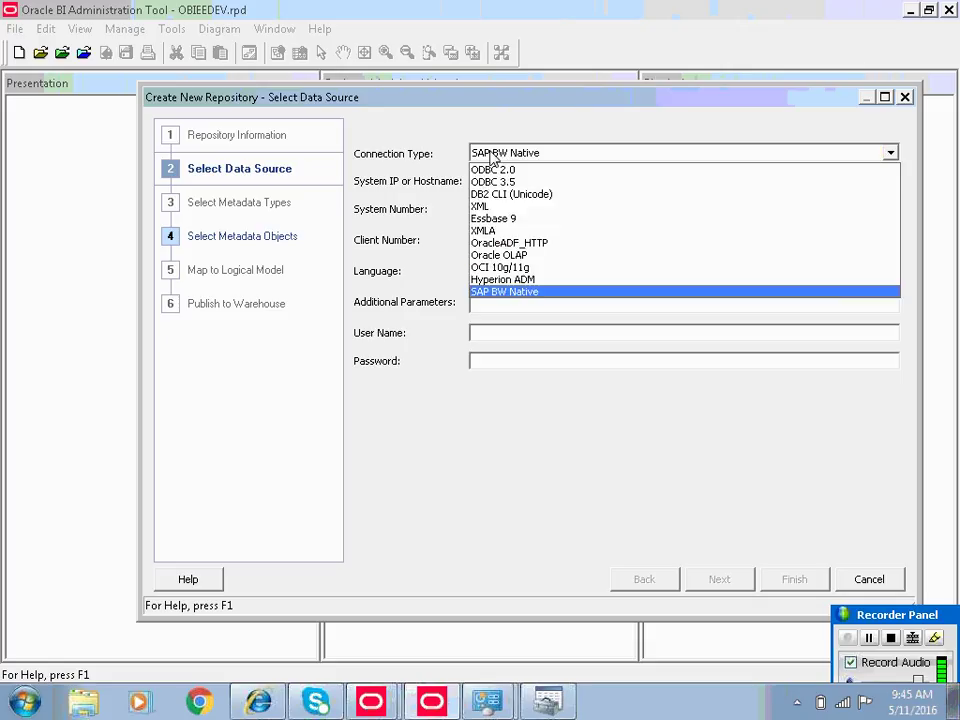
{"action": "left_click", "coordinate": [520, 268]}
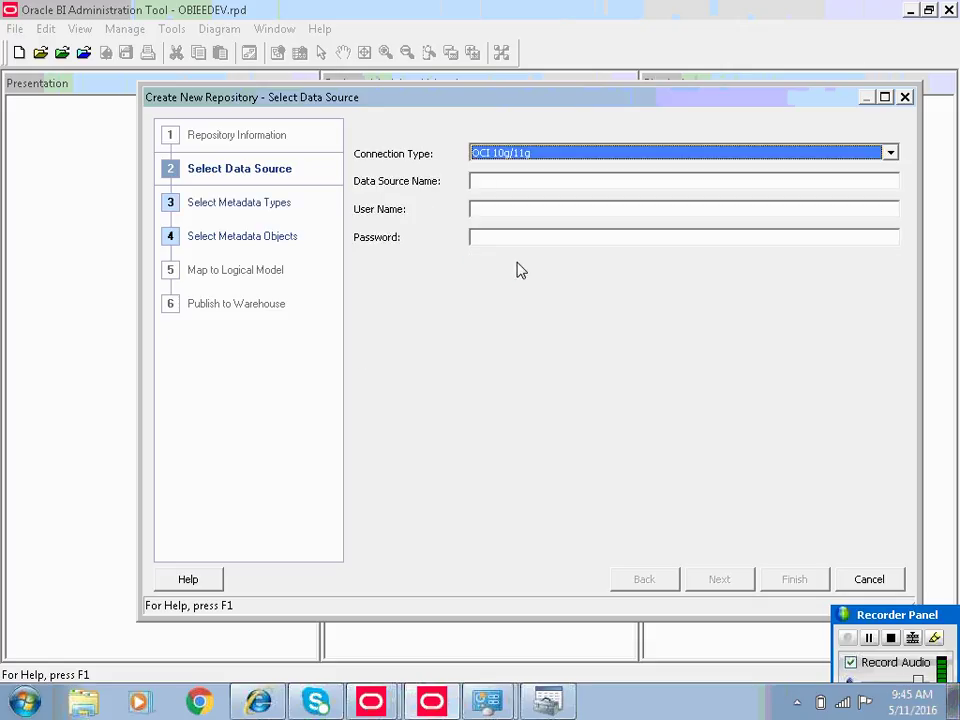
- Enter orcl in lowercase as the data source name for the new repository's connection
{"action": "left_click", "coordinate": [519, 181]}
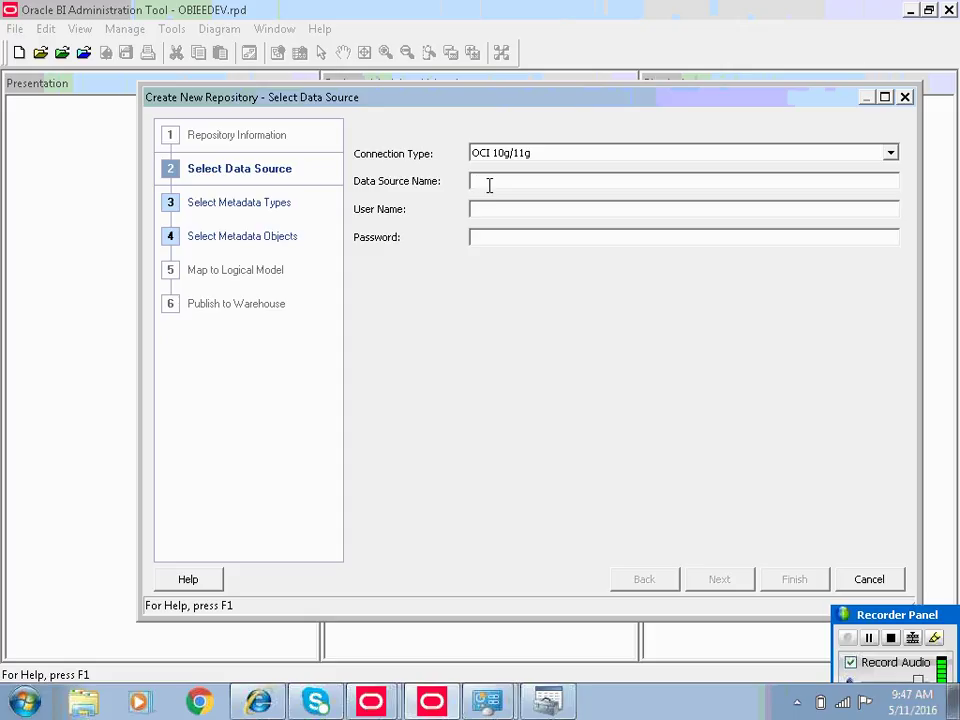
{"action": "type", "text": "ORCL"}
{"action": "key", "text": "BackSpace"}
{"action": "key", "text": "BackSpace"}
{"action": "key", "text": "BackSpace"}
{"action": "key", "text": "BackSpace"}
{"action": "type", "text": "orcl"}
- Enter the user name scott and the account password, and continue to the metadata types
{"action": "left_click", "coordinate": [475, 209]}
{"action": "type", "text": "scott"}
{"action": "key", "text": "Tab"}
{"action": "type", "text": "tiger"}
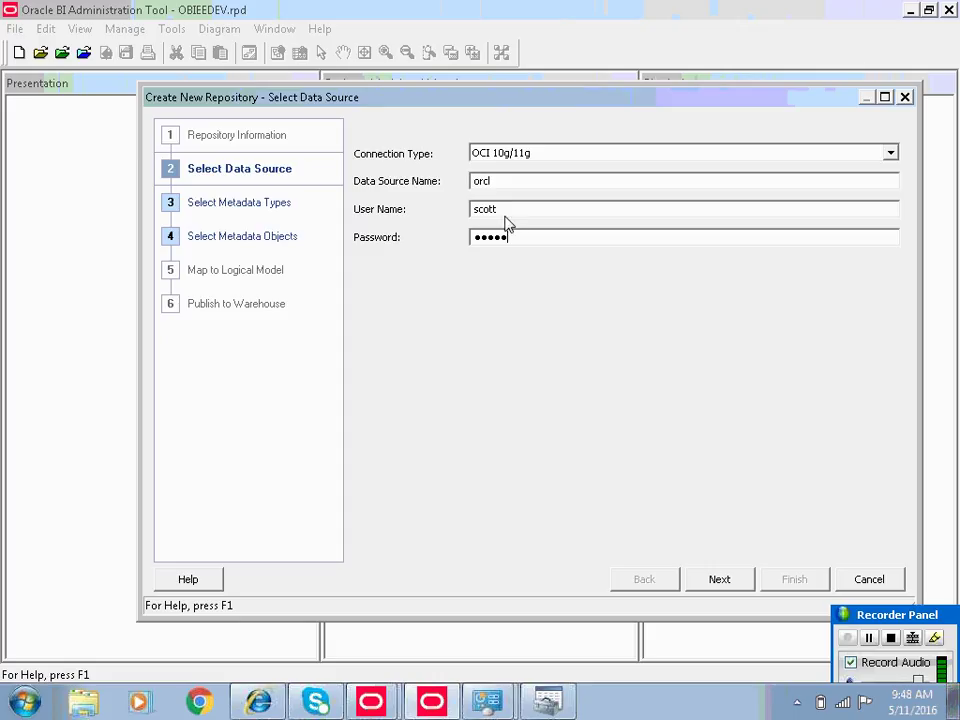
{"action": "left_click", "coordinate": [720, 580]}
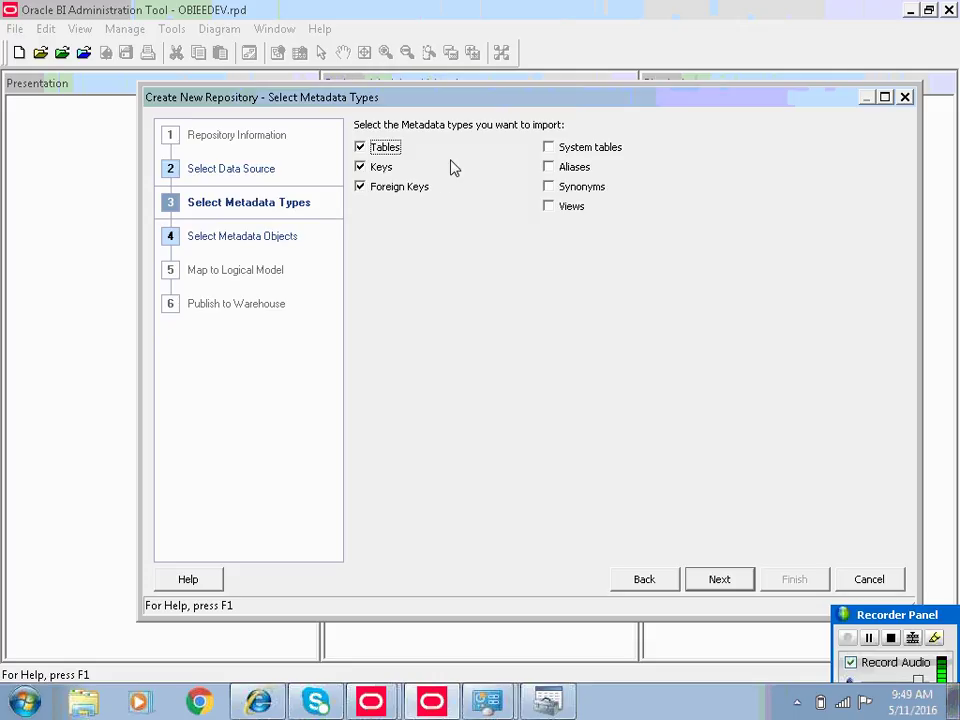
- Limit the metadata types for import to Tables and Keys, excluding Foreign Keys, and continue to the metadata objects
{"action": "left_click", "coordinate": [553, 151]}
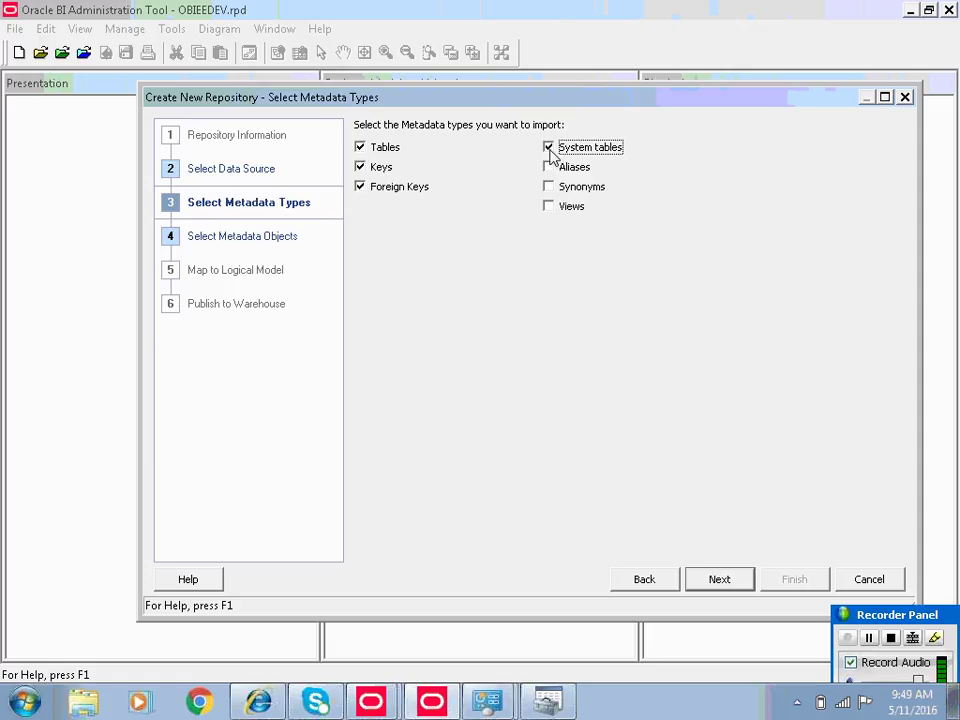
{"action": "left_click", "coordinate": [549, 150]}
{"action": "left_click", "coordinate": [398, 195]}
{"action": "left_click", "coordinate": [398, 195]}
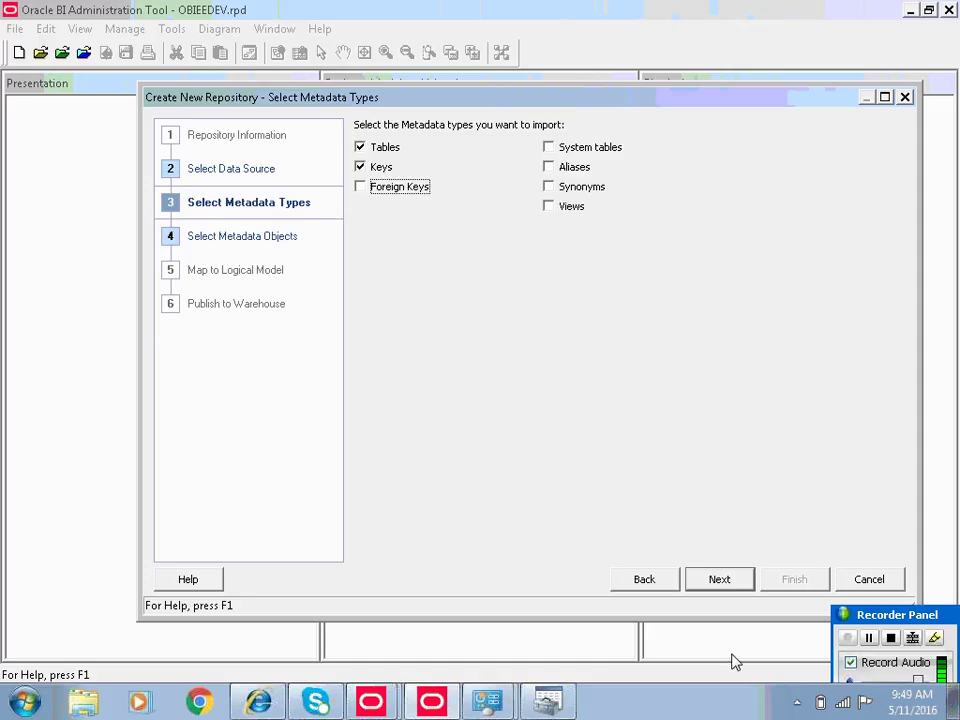
{"action": "left_click", "coordinate": [736, 583]}
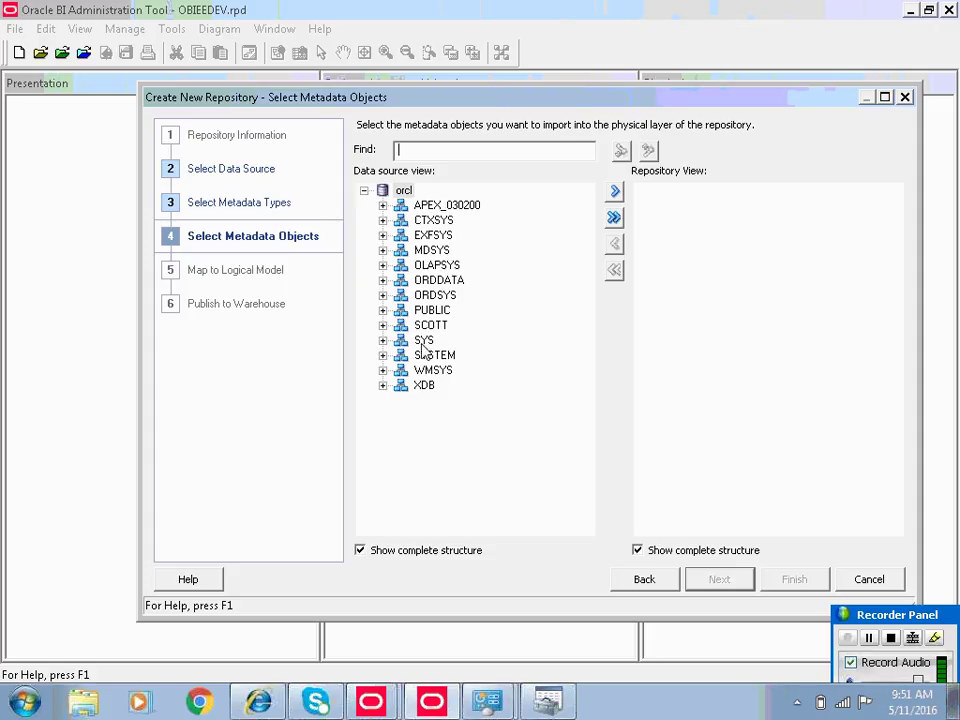
- Expand the SCOTT schema of the orcl data source and select its DEPT and EMP tables
{"action": "left_click", "coordinate": [382, 325]}
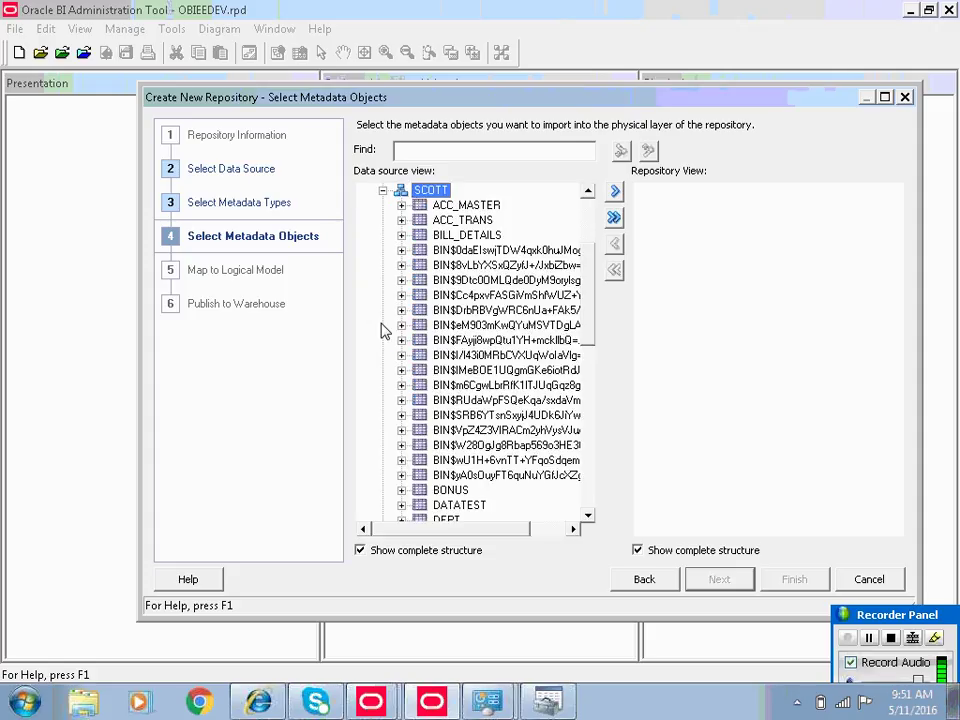
{"action": "left_click", "coordinate": [382, 190]}
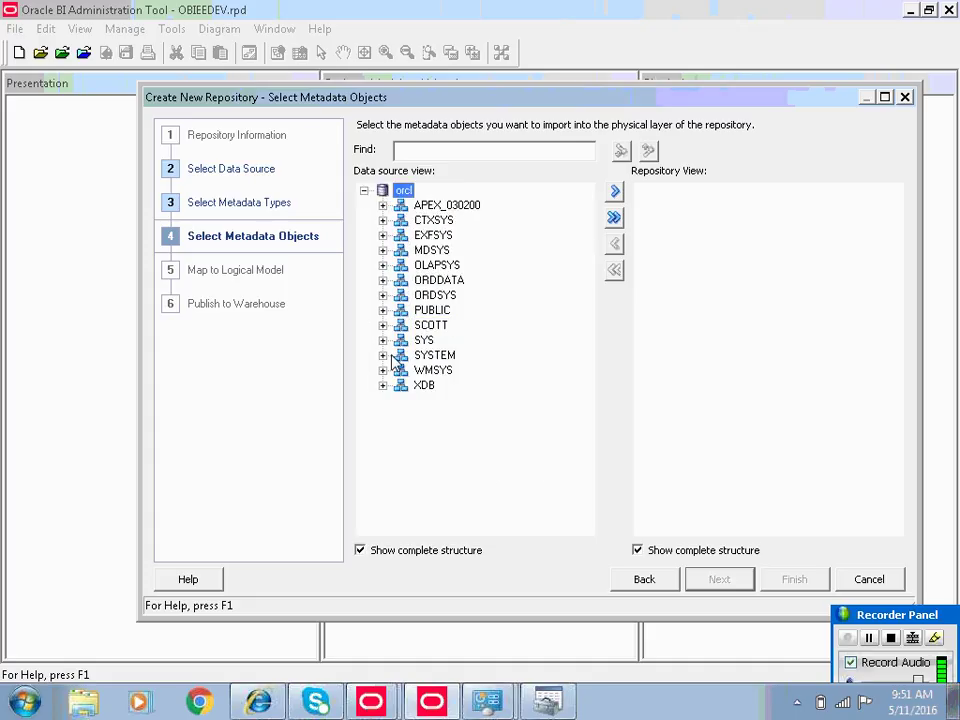
{"action": "left_click", "coordinate": [382, 325]}
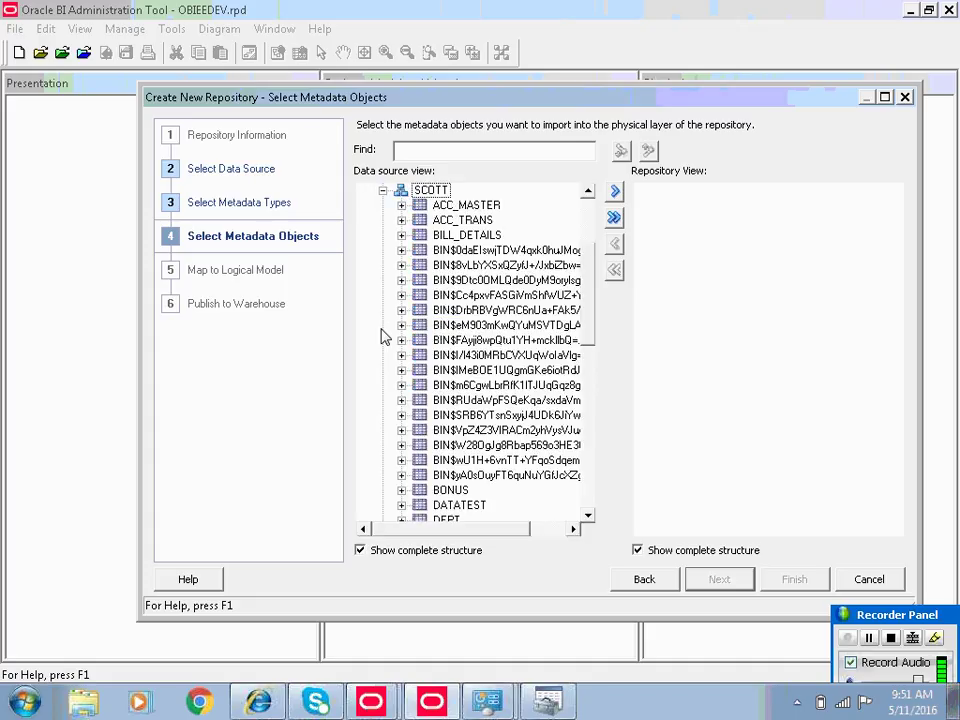
{"action": "left_click", "coordinate": [588, 515]}
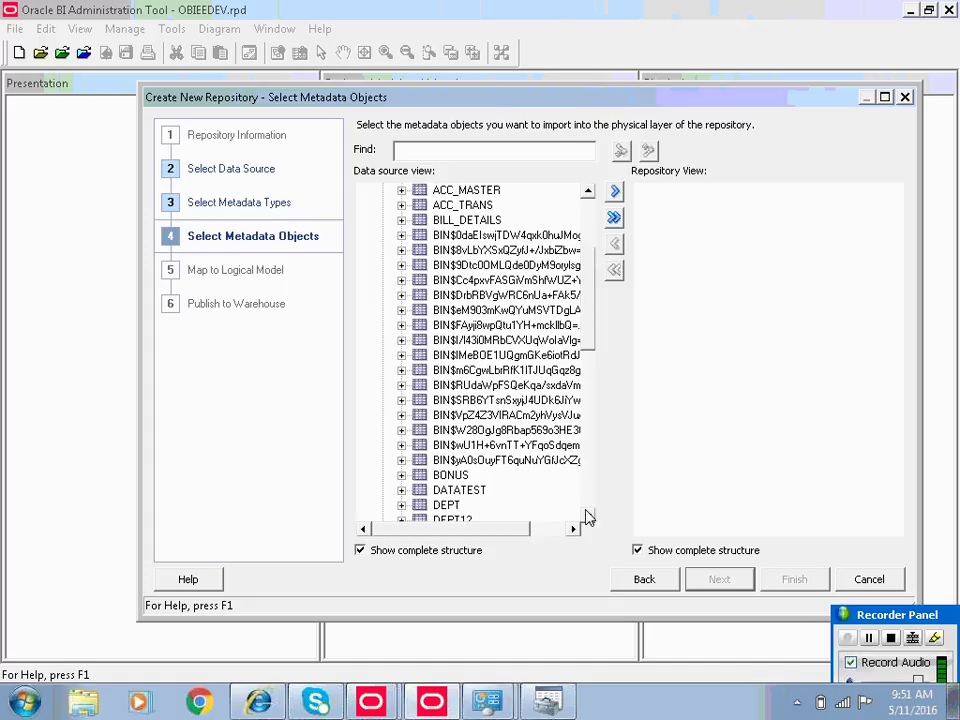
{"action": "double_click", "coordinate": [588, 515]}
{"action": "left_click", "coordinate": [440, 476]}
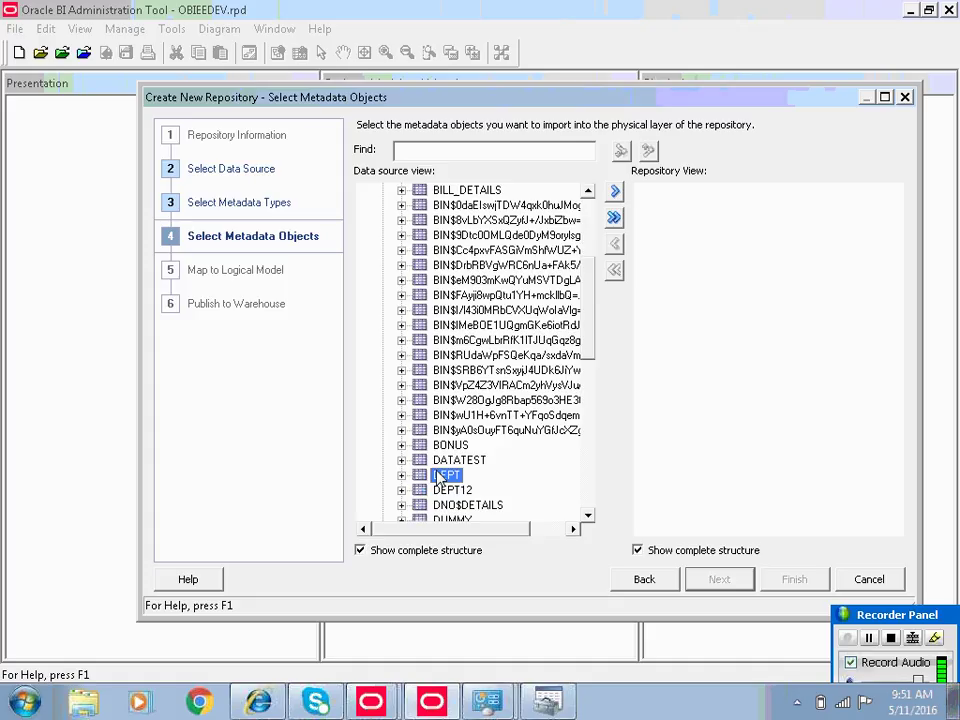
{"action": "left_click", "coordinate": [588, 516]}
{"action": "left_click", "coordinate": [588, 516]}
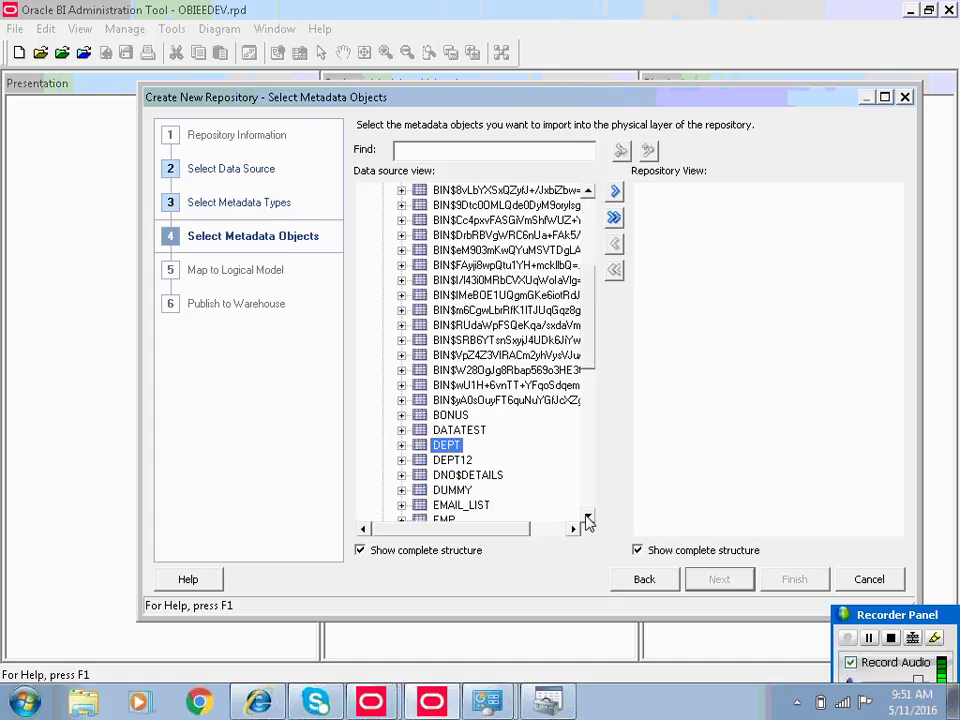
{"action": "double_click", "coordinate": [588, 518]}
{"action": "left_click", "coordinate": [445, 491]}
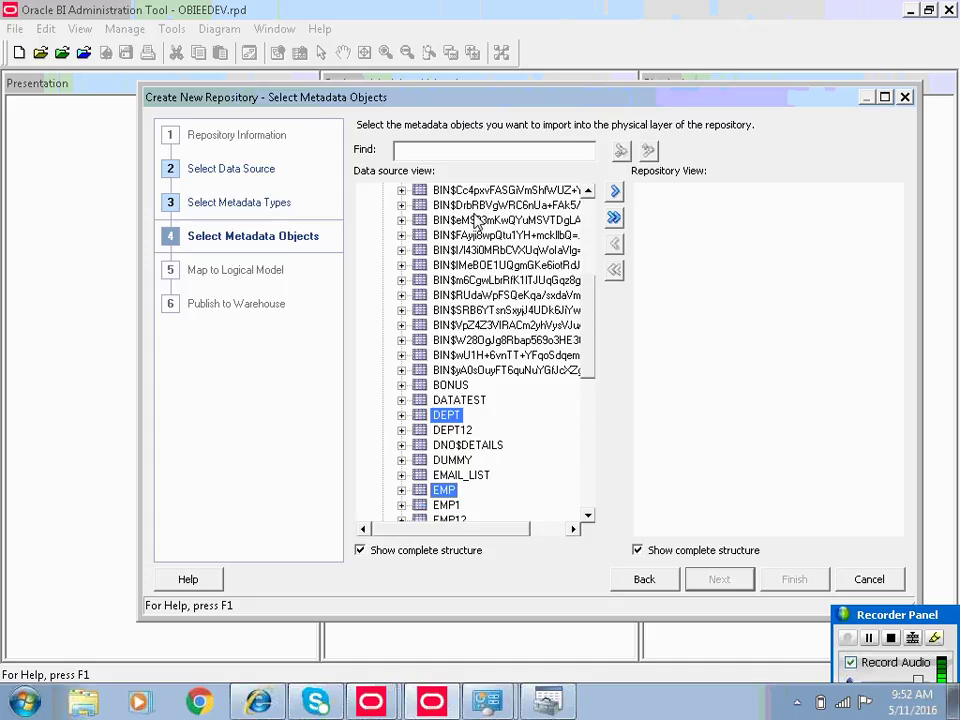
- Select the DEPT and EMP tables afresh and import them into the repository view
{"action": "left_click", "coordinate": [477, 222]}
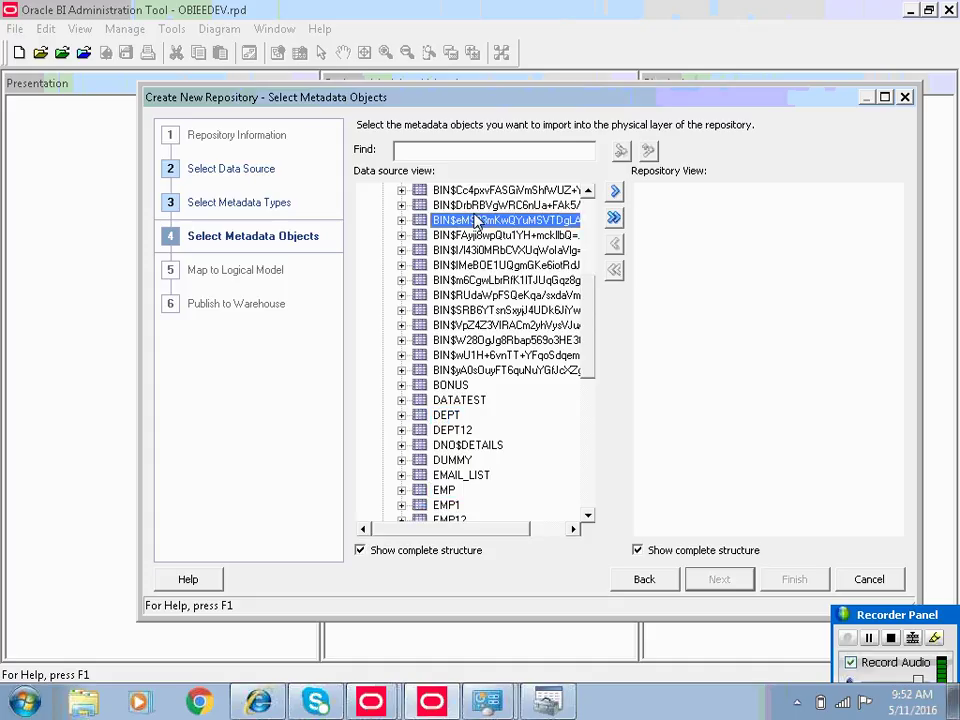
{"action": "left_click", "coordinate": [445, 417]}
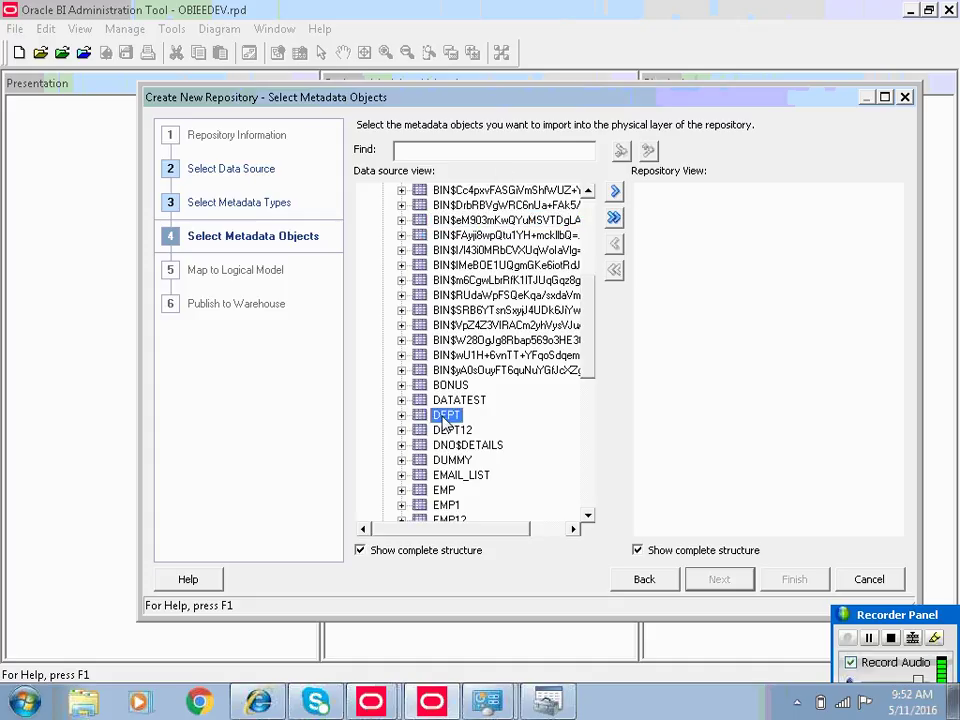
{"action": "left_click", "coordinate": [451, 490], "text": "ctrl"}
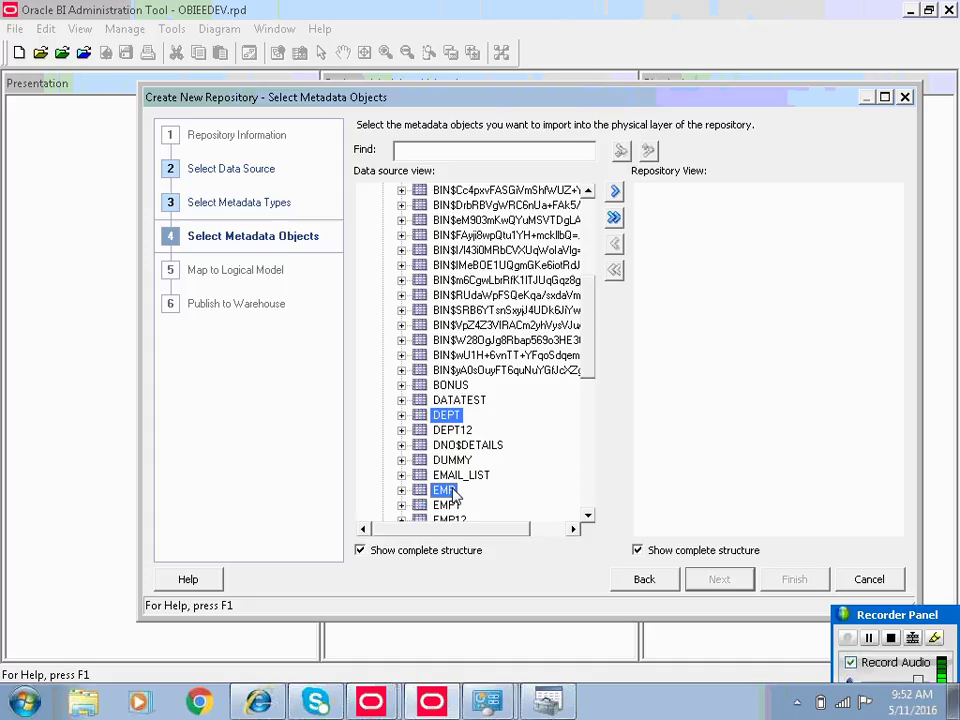
{"action": "left_click", "coordinate": [616, 196]}
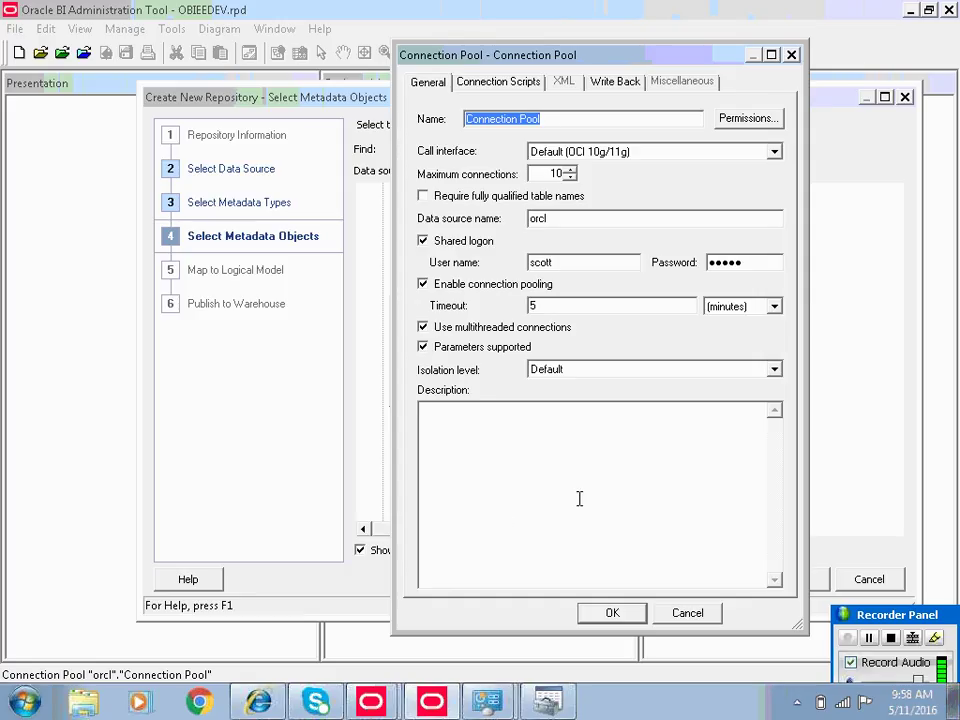
- Review the connection pool's user name, password, data source name and available call interface options
{"action": "mouse_move", "coordinate": [432, 702]}
{"action": "left_click", "coordinate": [568, 261]}
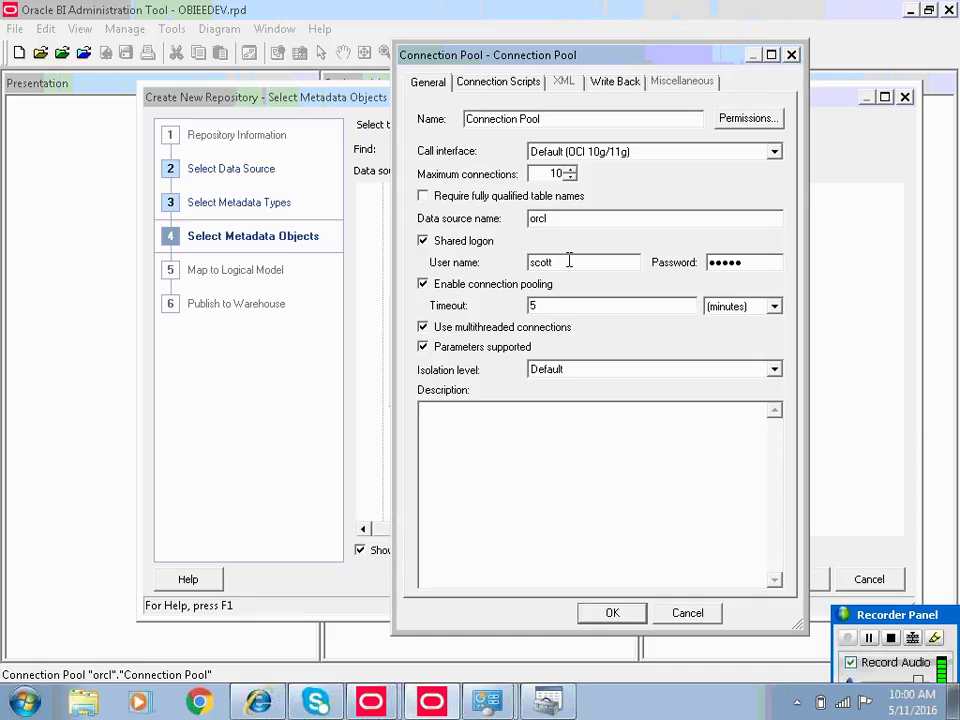
{"action": "double_click", "coordinate": [735, 265]}
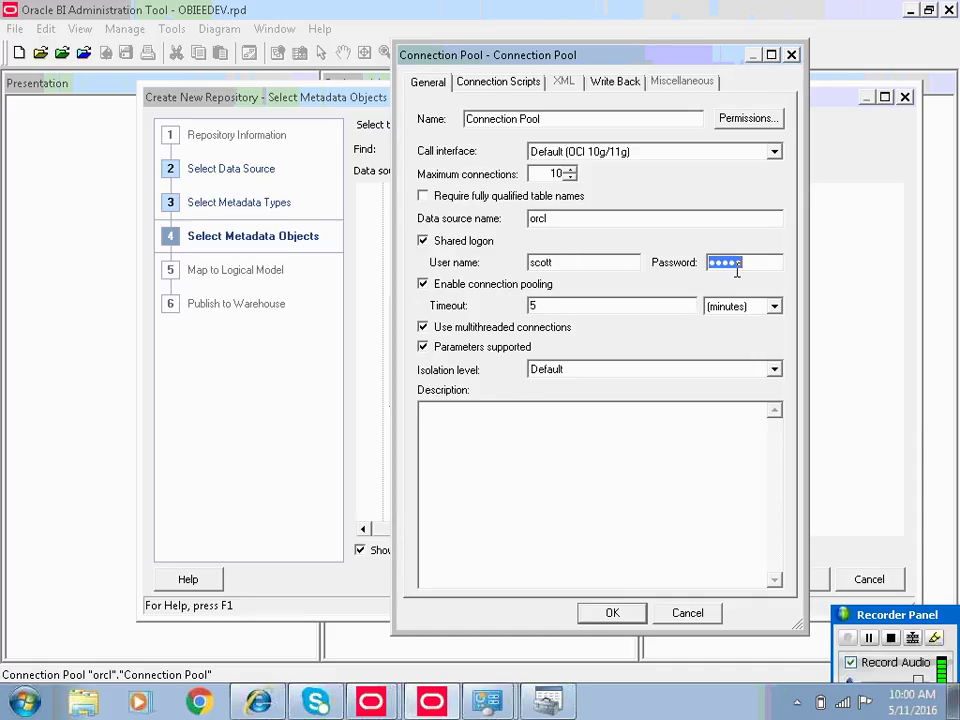
{"action": "left_click", "coordinate": [560, 220]}
{"action": "left_click", "coordinate": [575, 155]}
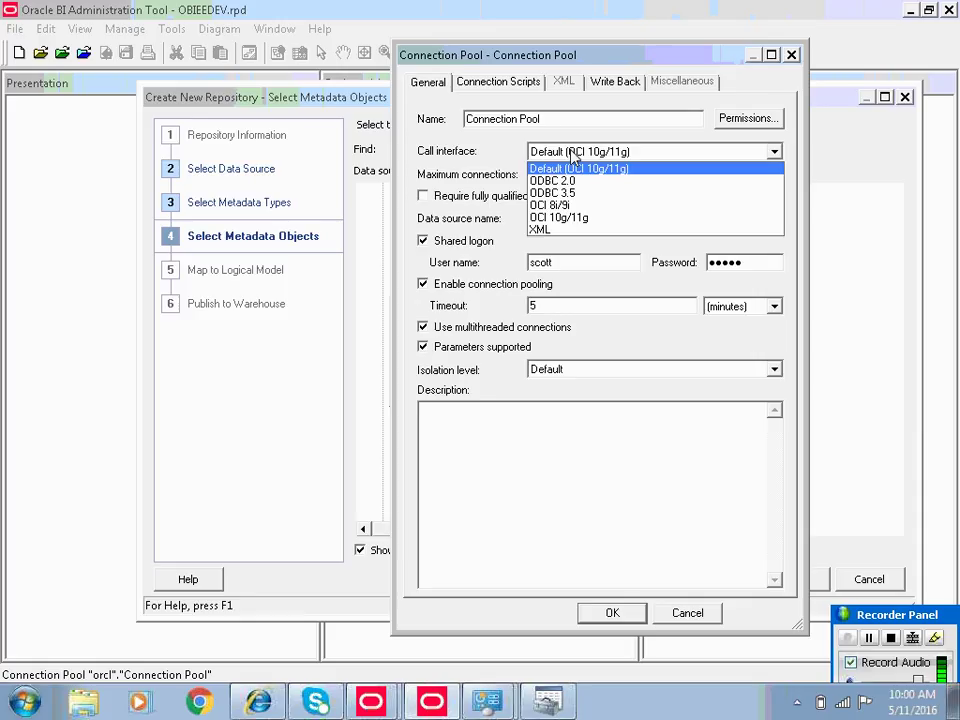
{"action": "left_click", "coordinate": [573, 155]}
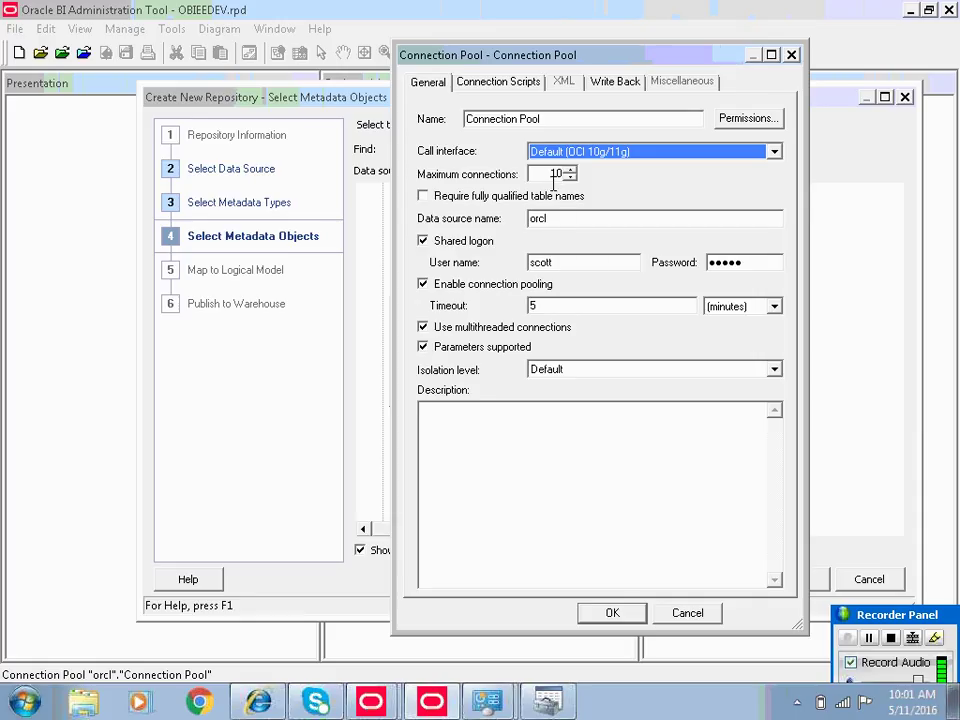
- Review the connection pool's maximum connections and timeout, and accept the connection pool settings
{"action": "left_click", "coordinate": [553, 171]}
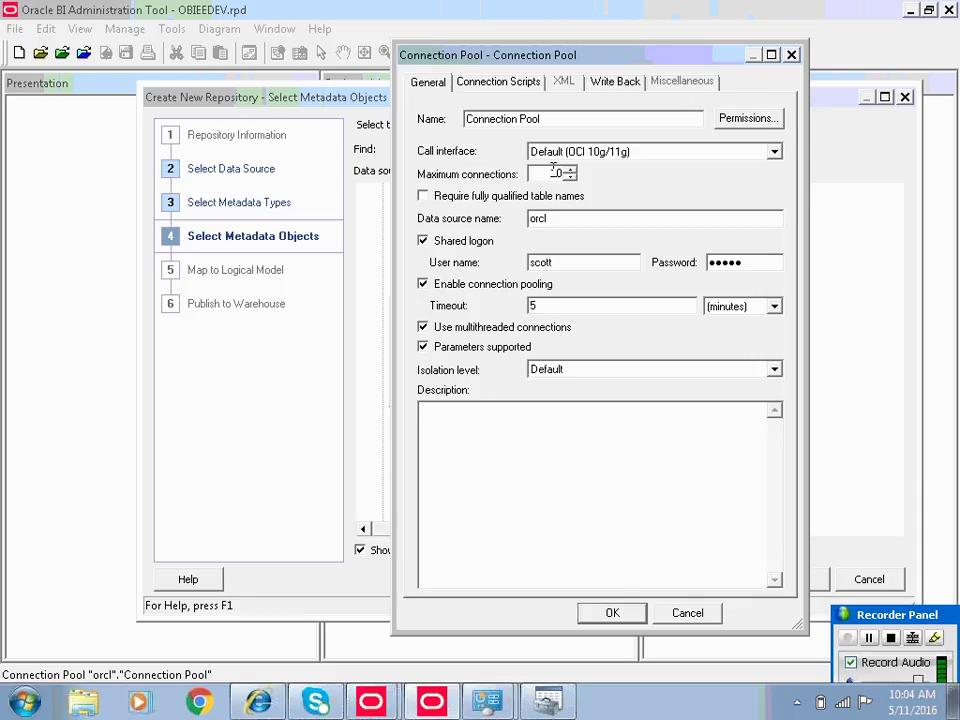
{"action": "double_click", "coordinate": [555, 172]}
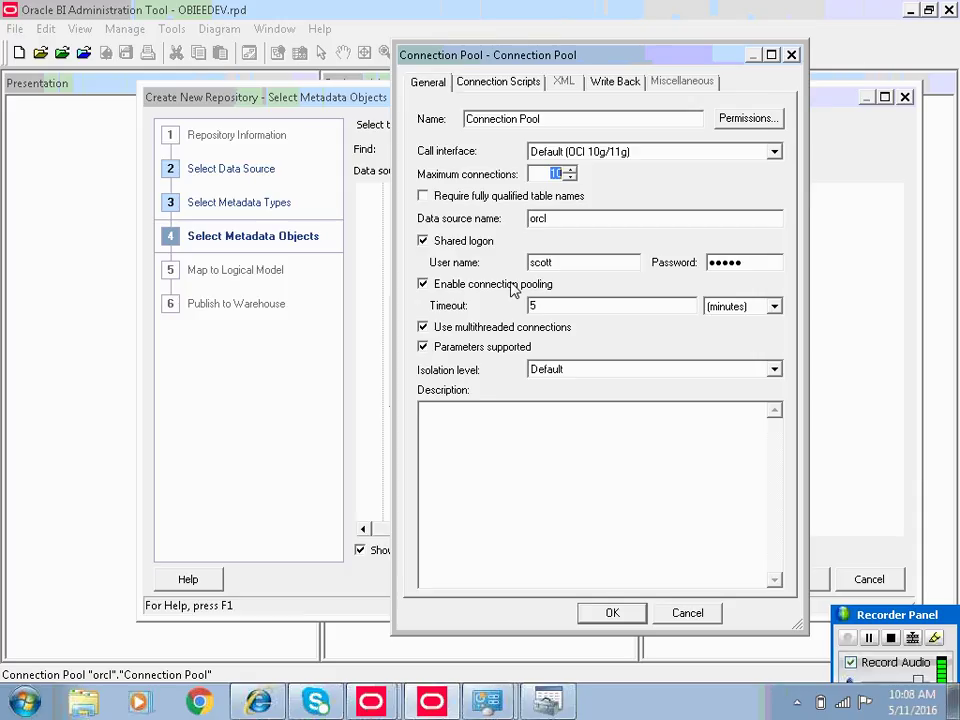
{"action": "left_click", "coordinate": [619, 310]}
{"action": "left_click", "coordinate": [619, 615]}
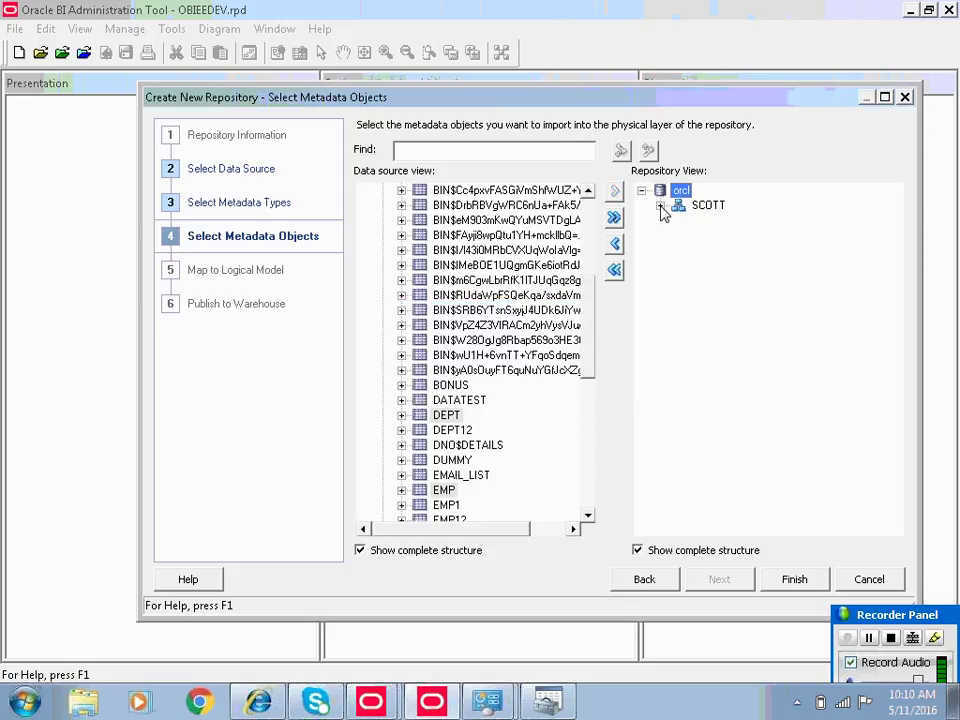
- Check the tables under SCOTT in the repository view, finish creating the repository, and expand the orcl database in the physical layer
{"action": "left_click", "coordinate": [660, 205]}
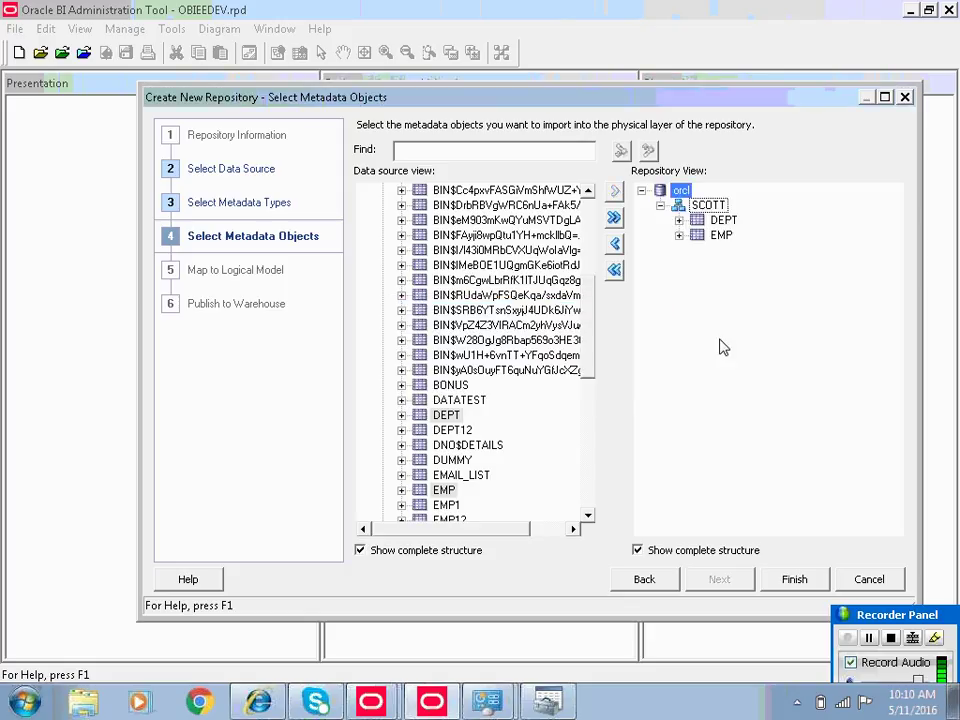
{"action": "left_click", "coordinate": [771, 578]}
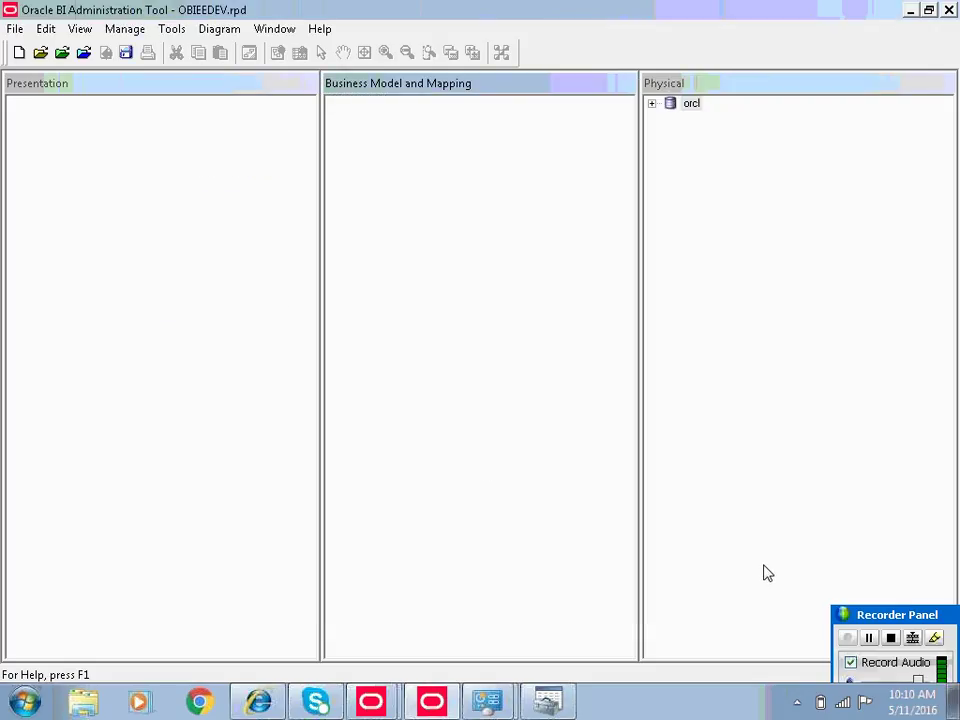
{"action": "left_click", "coordinate": [652, 104]}
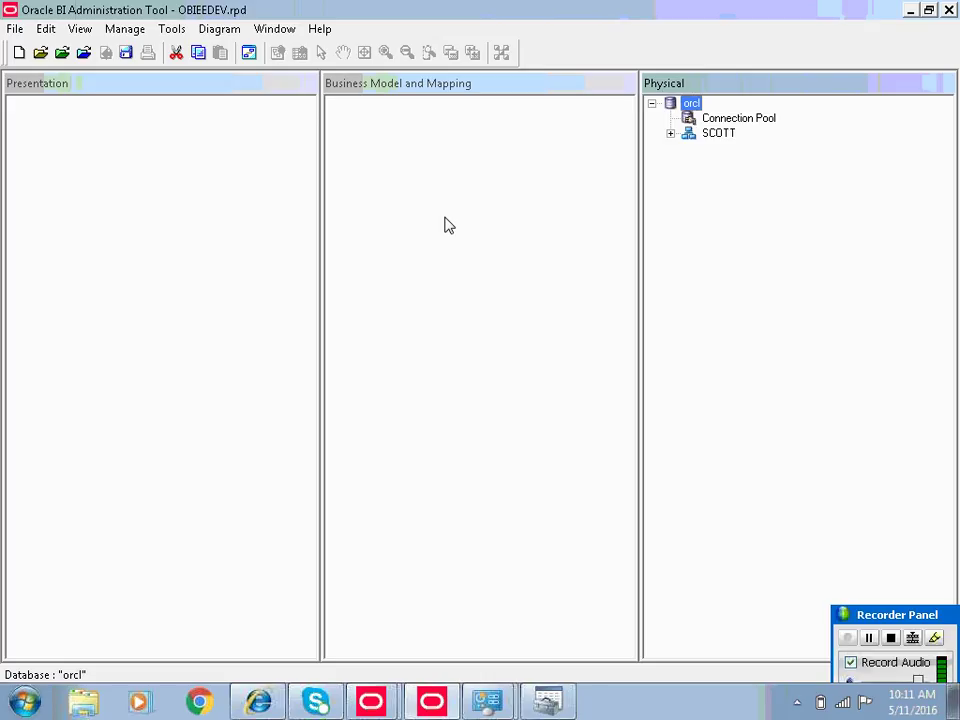
{"action": "left_click", "coordinate": [396, 164]}
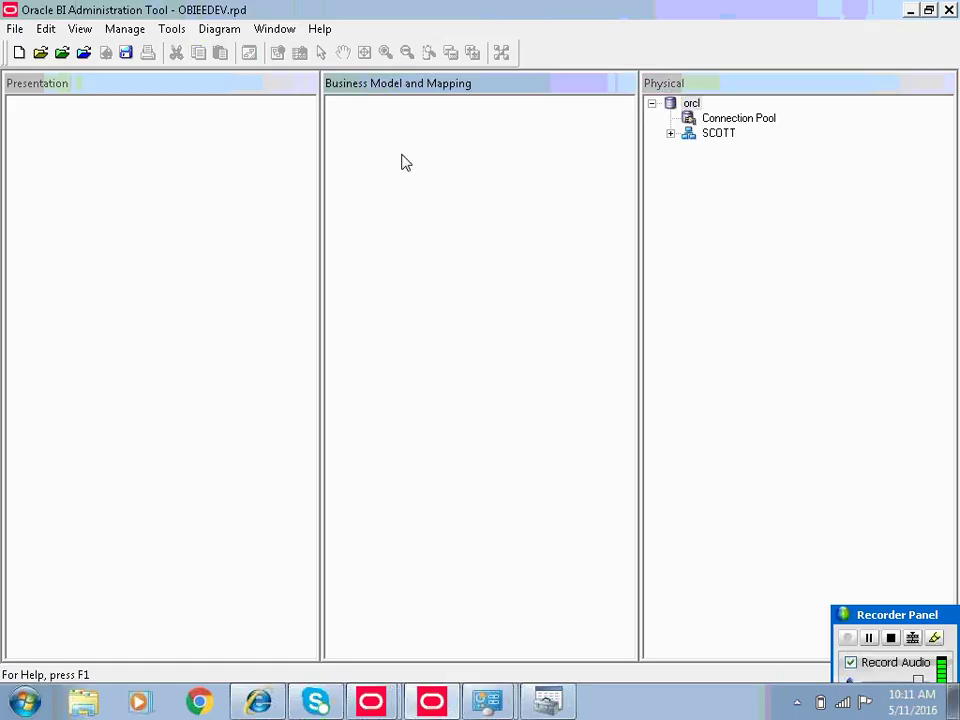
{"action": "left_click", "coordinate": [780, 200]}
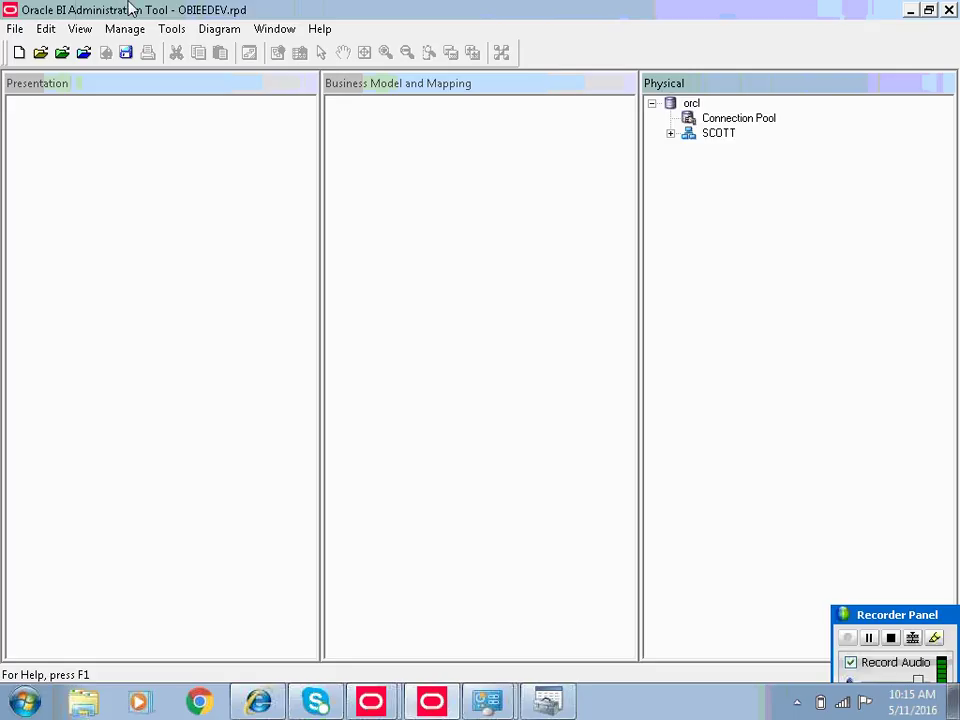
- Expand the SCOTT schema and its EMP table in the physical layer to list the table's columns
{"action": "left_click", "coordinate": [670, 134]}
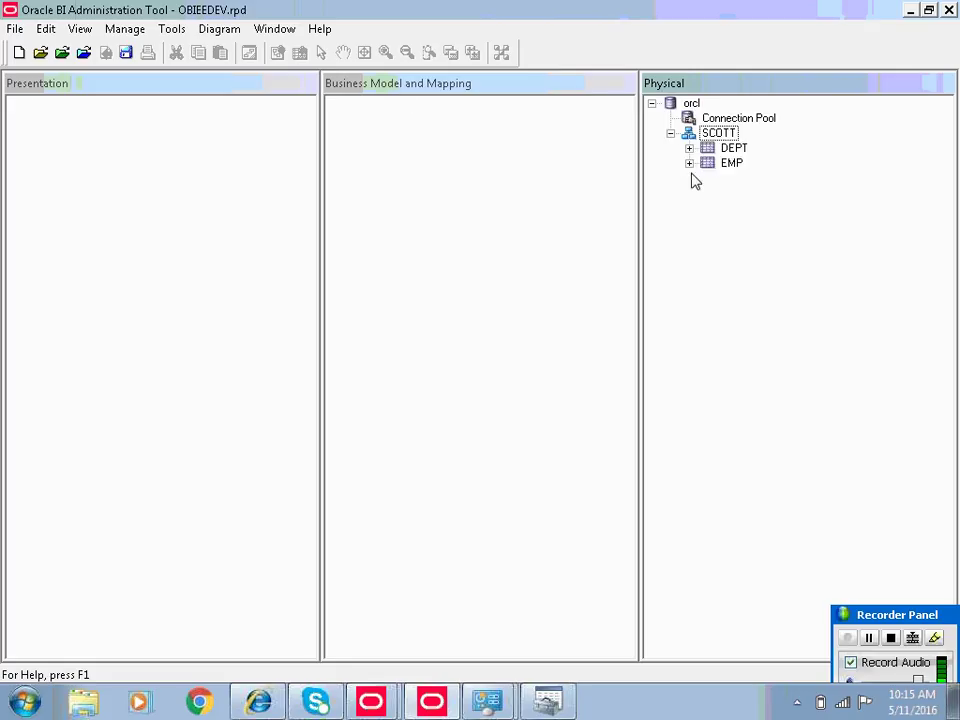
{"action": "left_click", "coordinate": [689, 163]}
{"action": "left_click", "coordinate": [720, 121]}
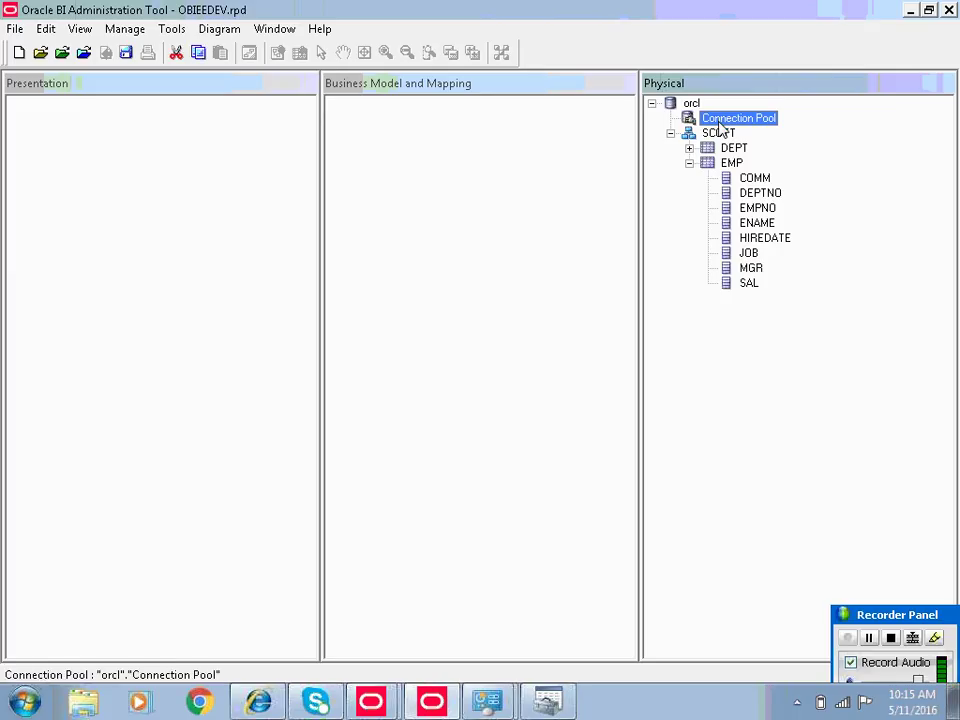
- View the data of the EMP table, look through its columns up to SAL, and close the data view
{"action": "left_click", "coordinate": [730, 166]}
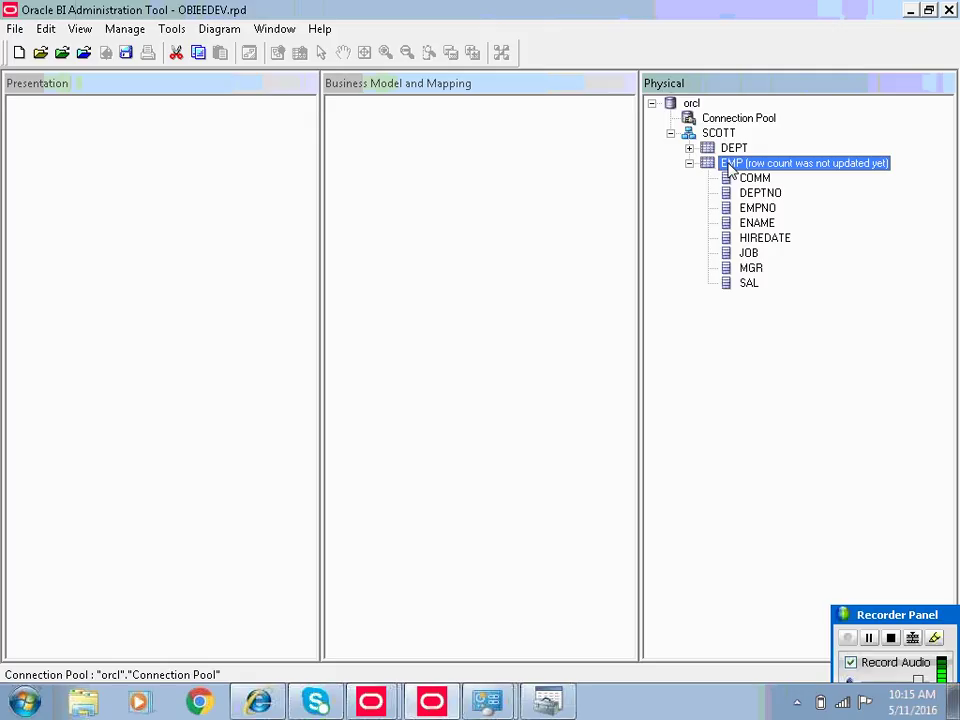
{"action": "right_click", "coordinate": [730, 170]}
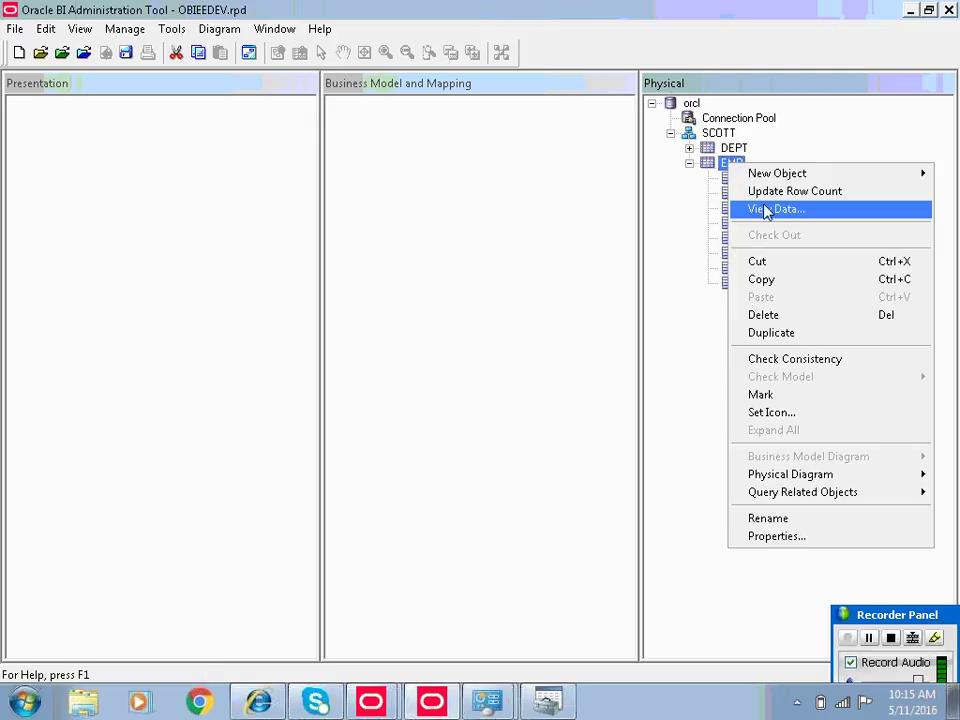
{"action": "left_click", "coordinate": [775, 209]}
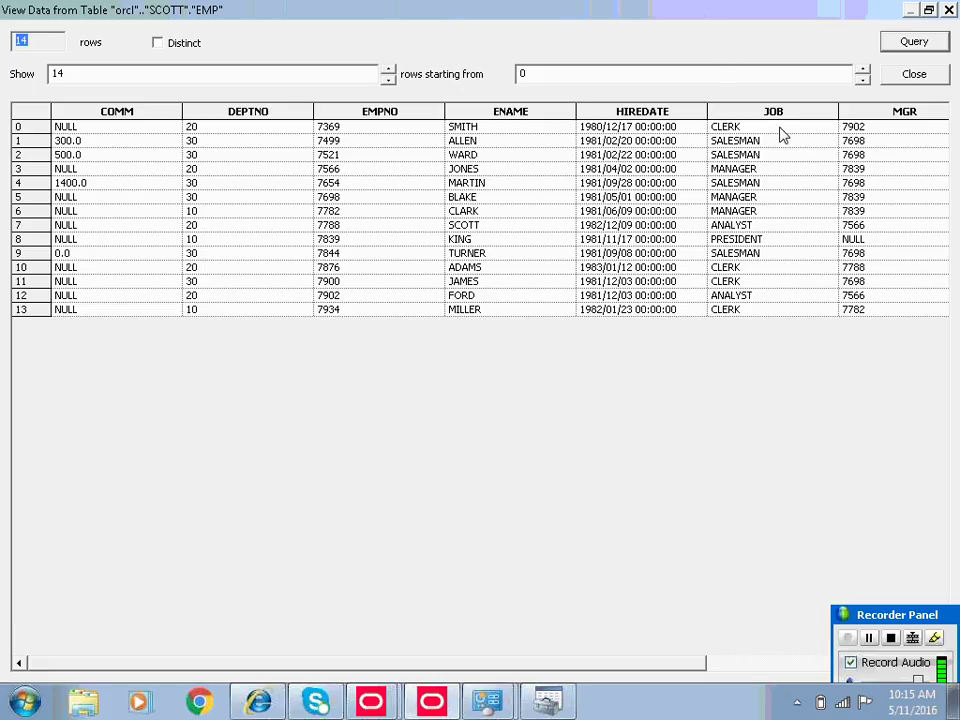
{"action": "left_click", "coordinate": [776, 165]}
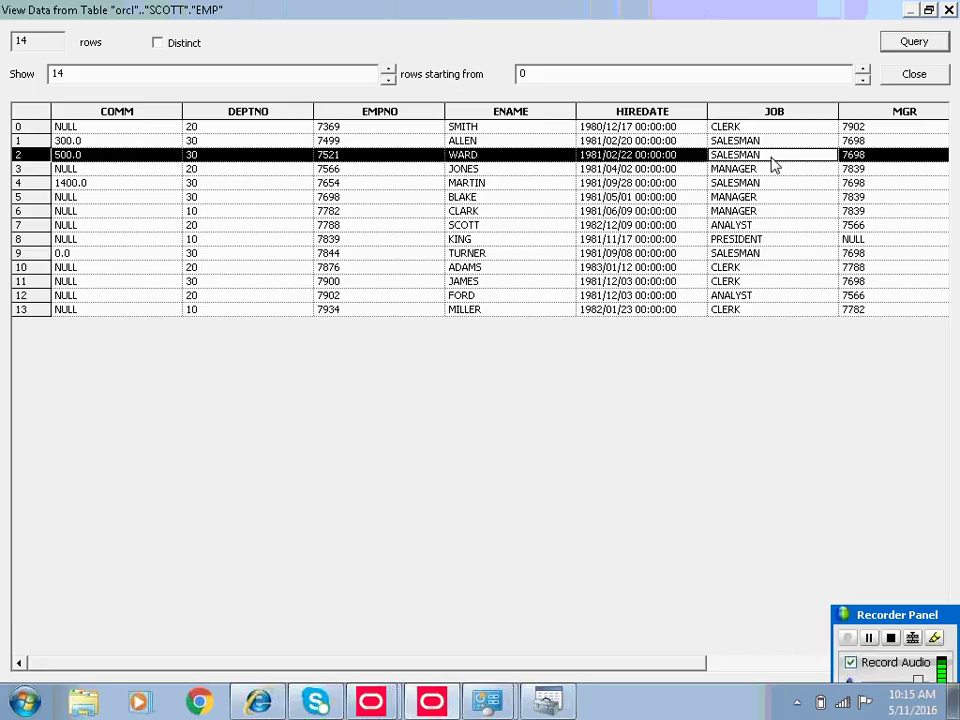
{"action": "key", "text": "Right"}
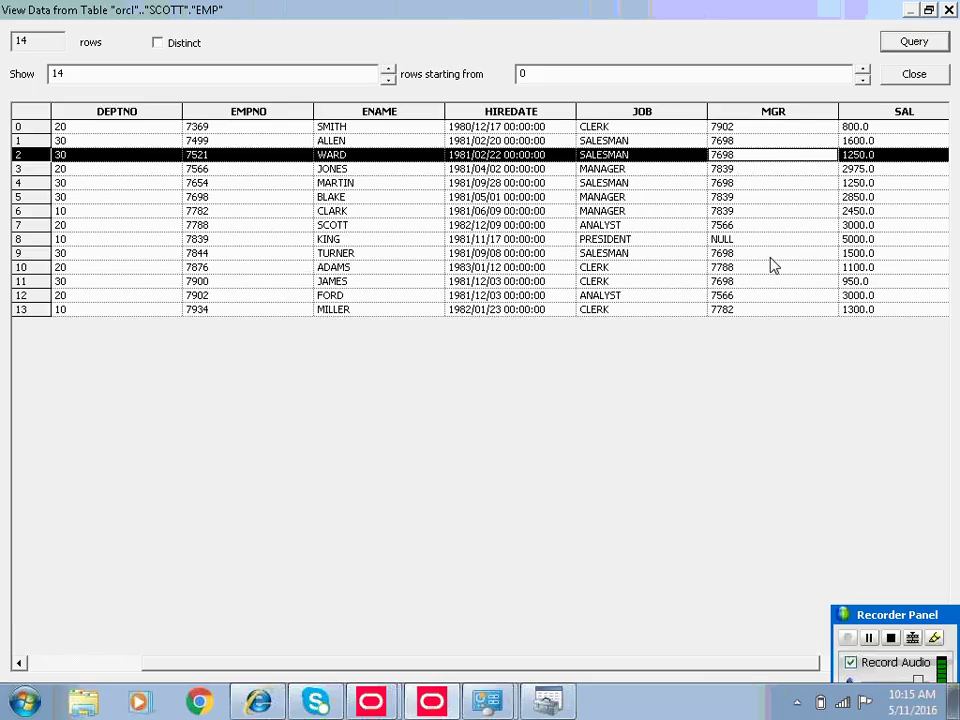
{"action": "left_click", "coordinate": [870, 186]}
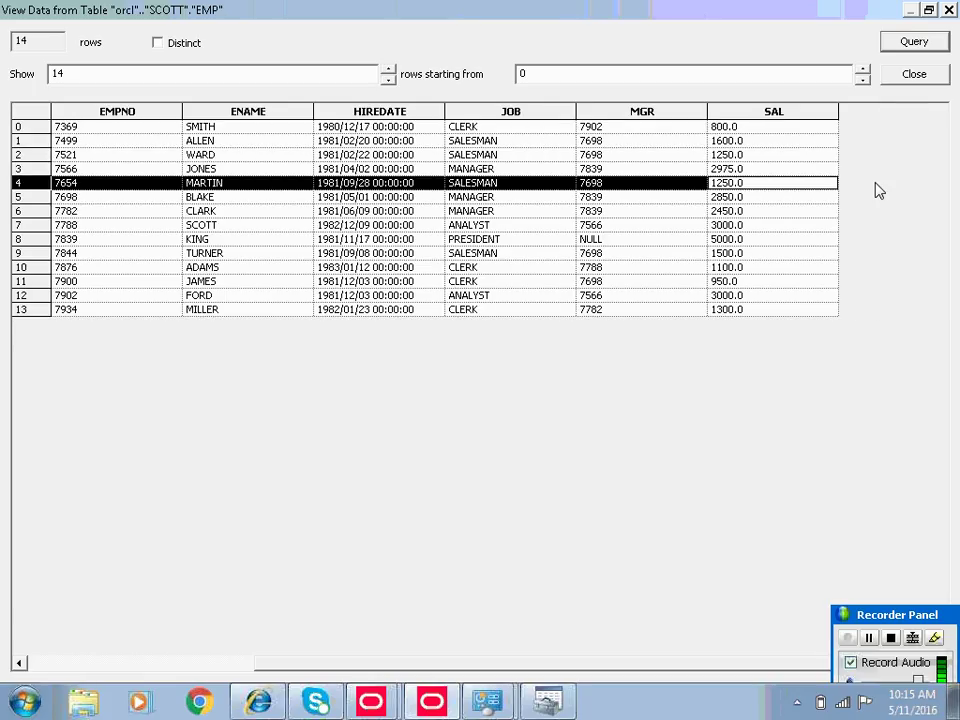
{"action": "left_click", "coordinate": [937, 83]}
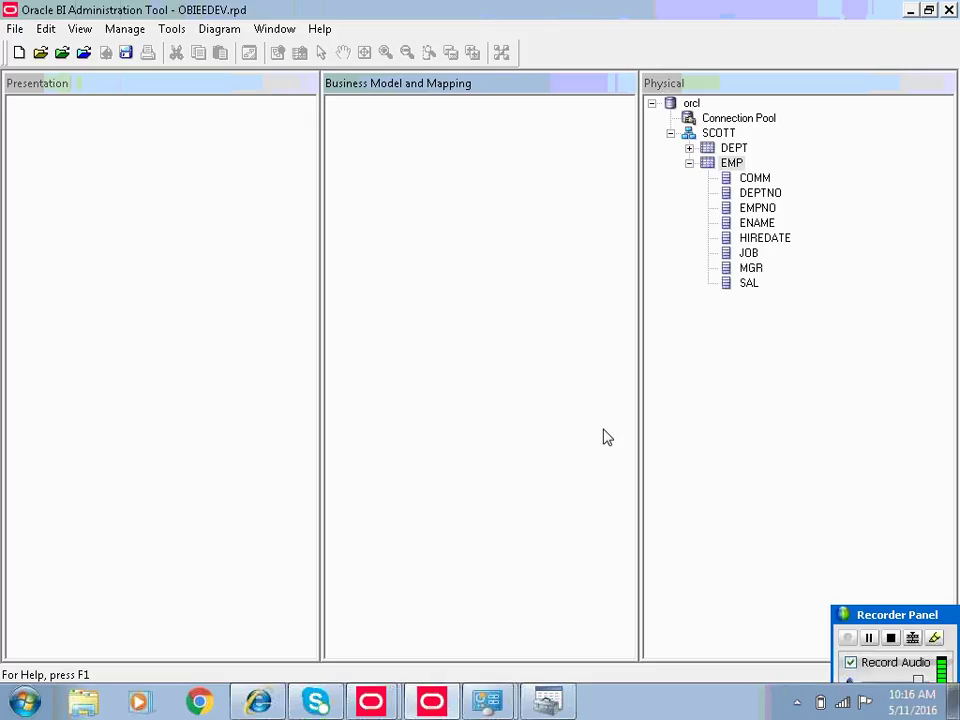
- Append 123 to the user name in the orcl connection pool and save the connection pool
{"action": "left_click", "coordinate": [714, 168]}
{"action": "right_click", "coordinate": [727, 164]}
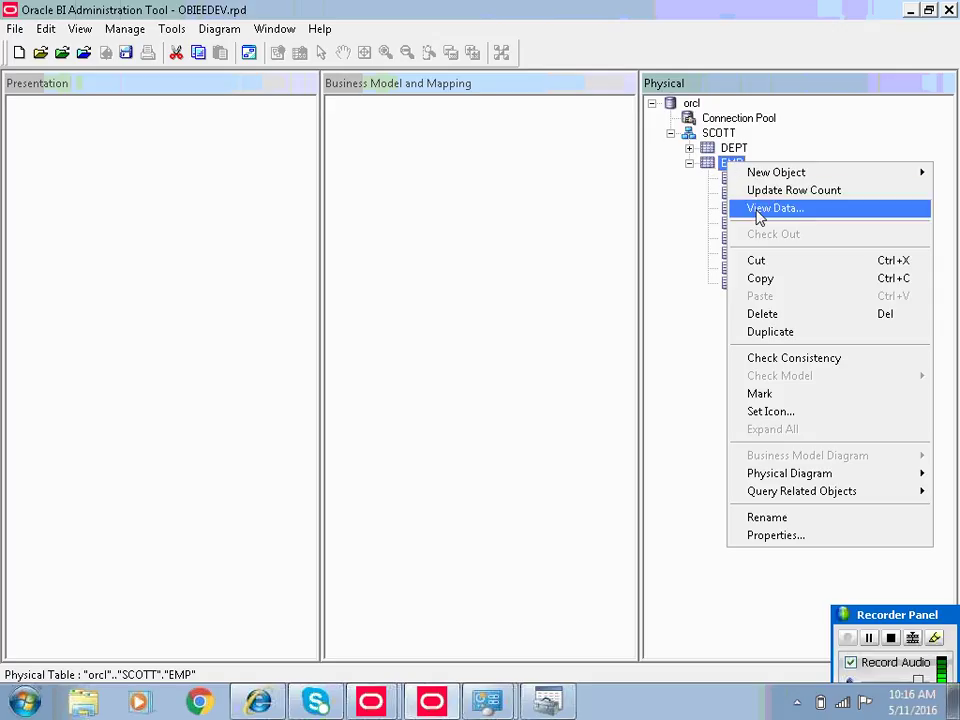
{"action": "double_click", "coordinate": [729, 119]}
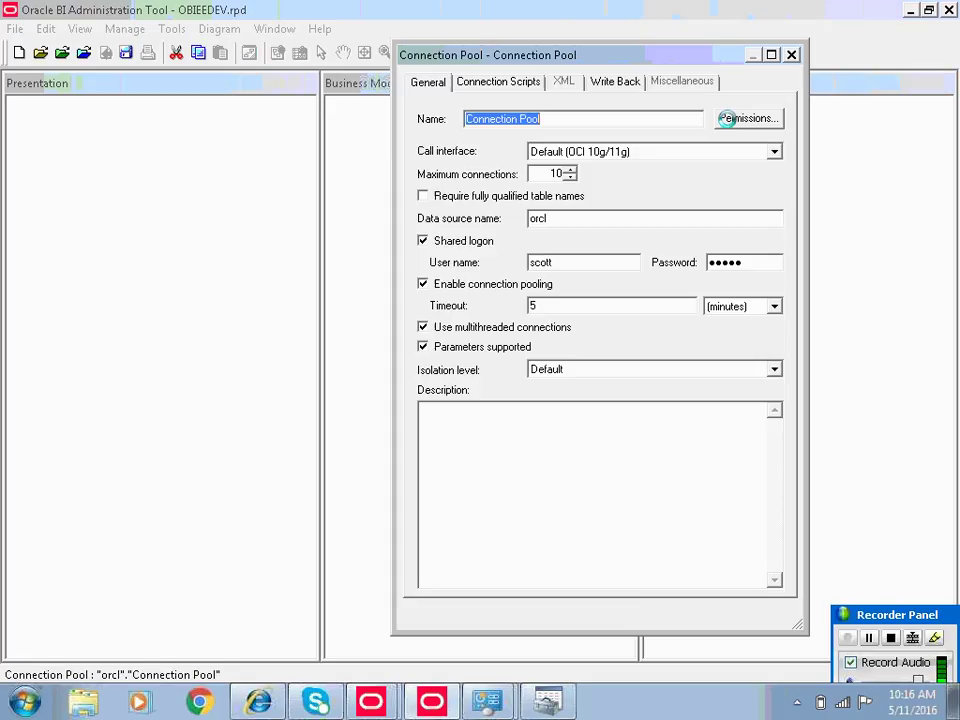
{"action": "left_click", "coordinate": [622, 262]}
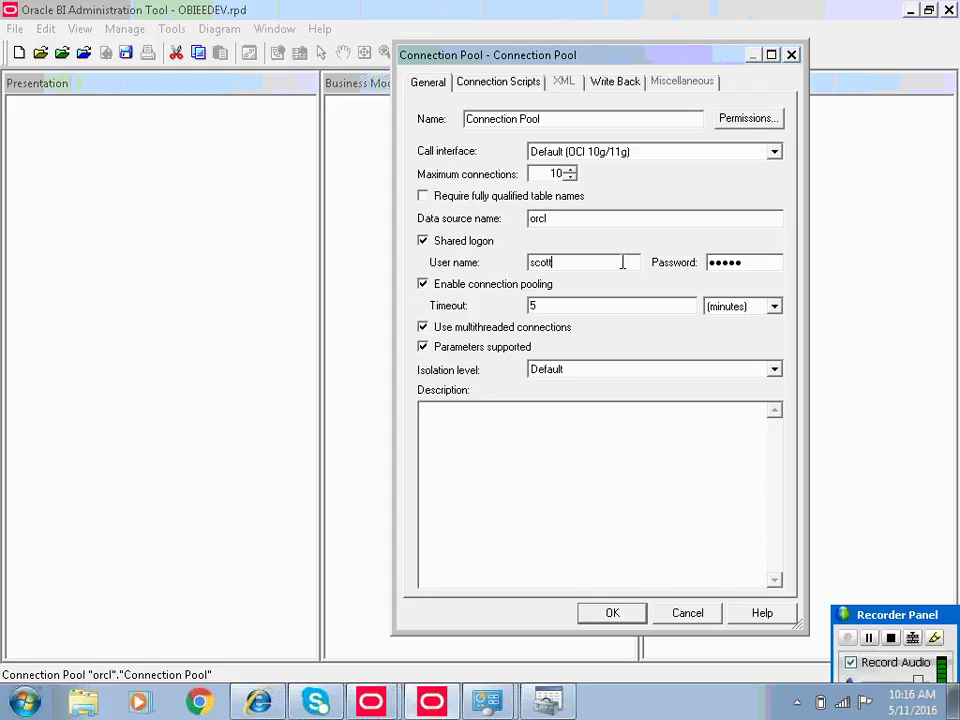
{"action": "type", "text": "123"}
{"action": "left_click", "coordinate": [614, 616]}
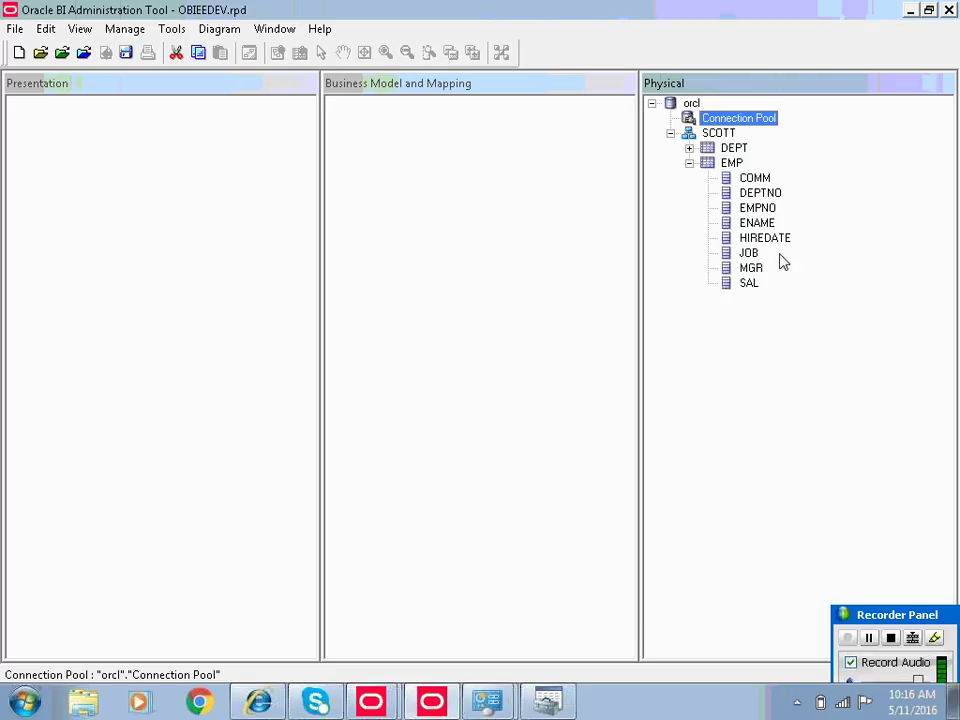
- Try to update the row count of the EMP table using the altered connection pool
{"action": "left_click", "coordinate": [731, 163]}
{"action": "right_click", "coordinate": [730, 164]}
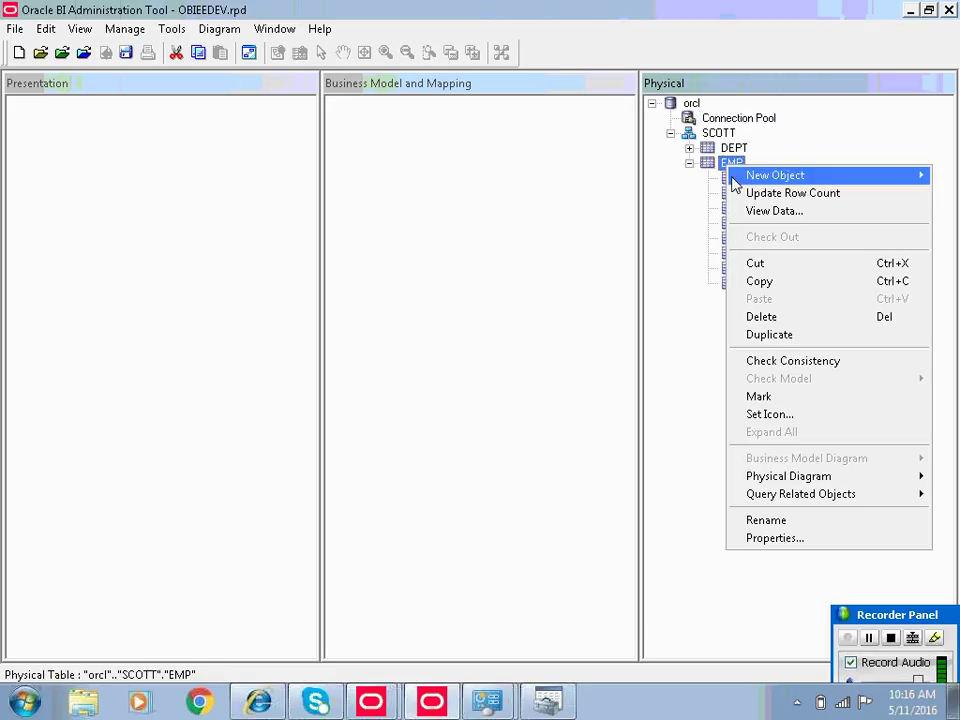
{"action": "left_click", "coordinate": [760, 193]}
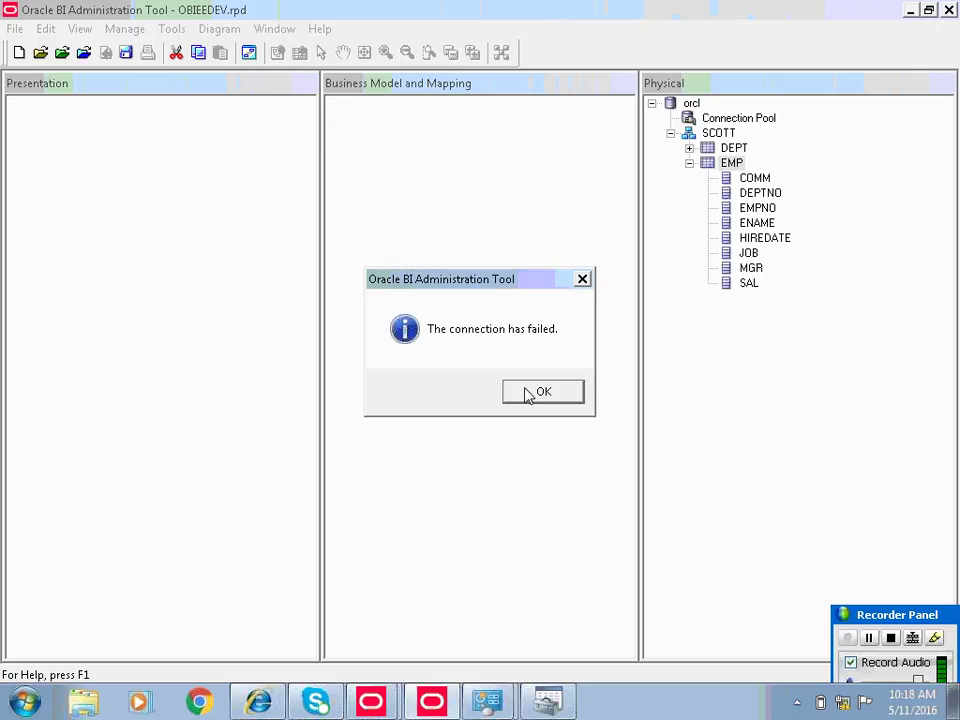
{"action": "left_click", "coordinate": [529, 392]}
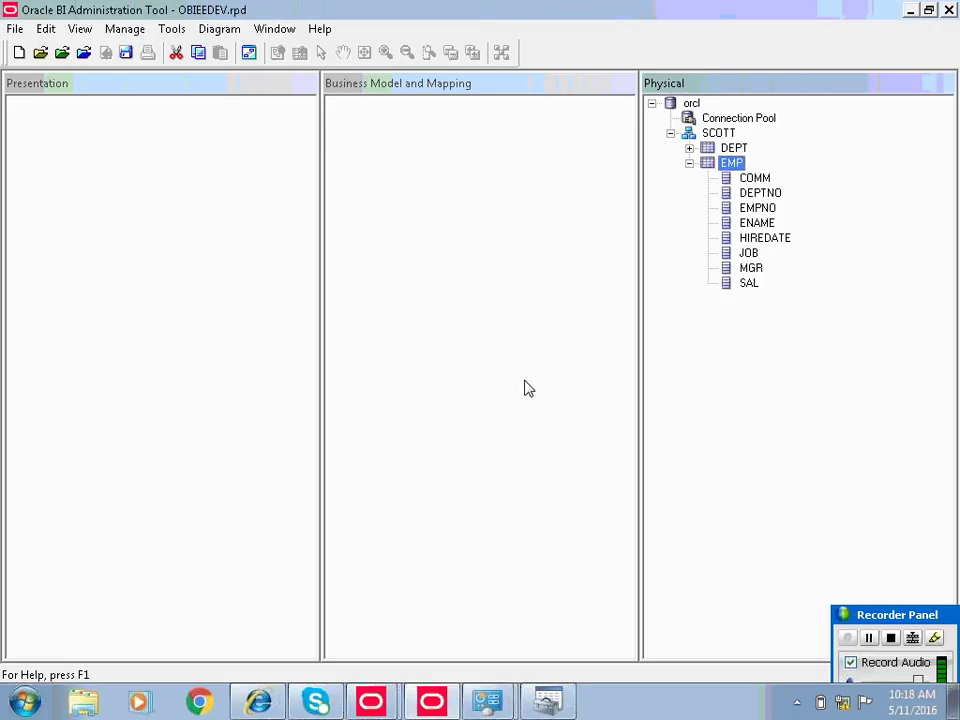
- Remove the 123 suffix from the connection pool's user name so it reads scott, and save the connection pool
{"action": "double_click", "coordinate": [730, 120]}
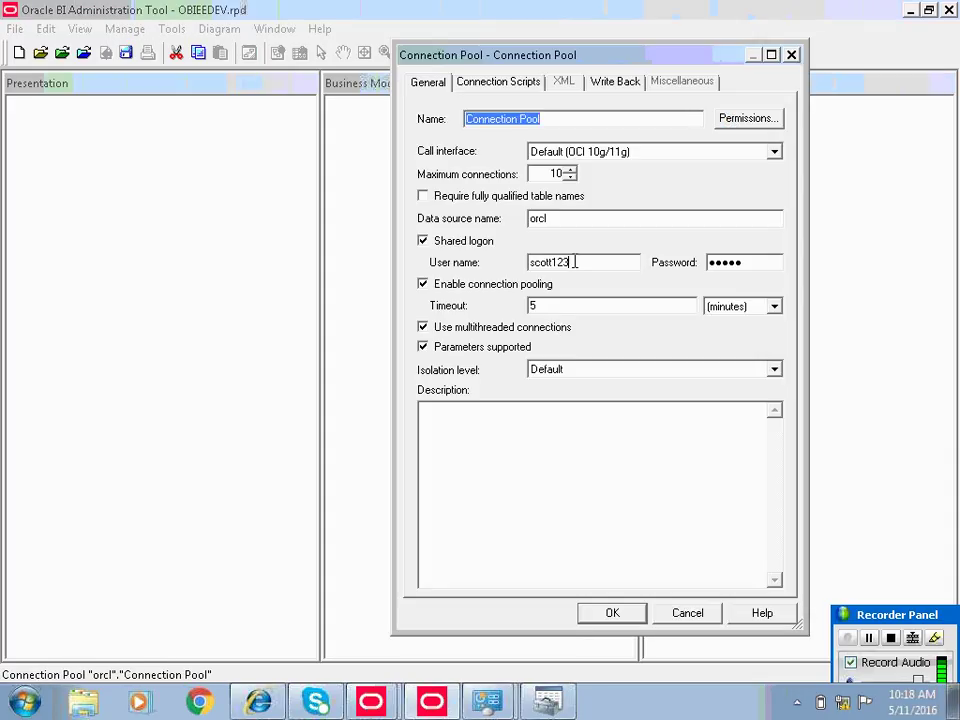
{"action": "left_click", "coordinate": [576, 262]}
{"action": "key", "text": "BackSpace"}
{"action": "key", "text": "BackSpace"}
{"action": "key", "text": "BackSpace"}
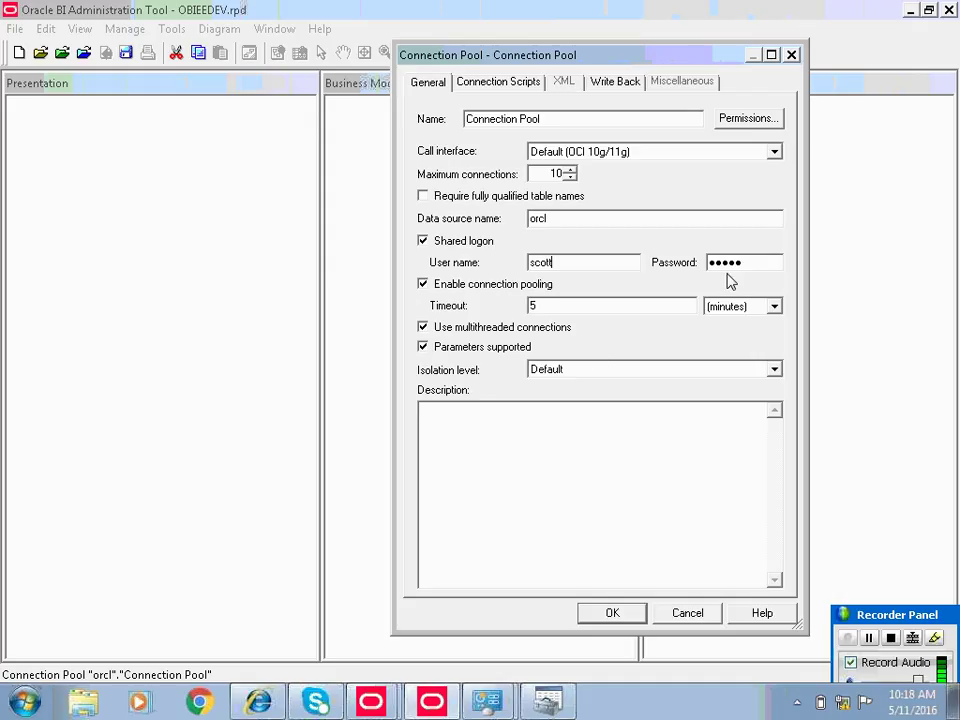
{"action": "left_click", "coordinate": [612, 613]}
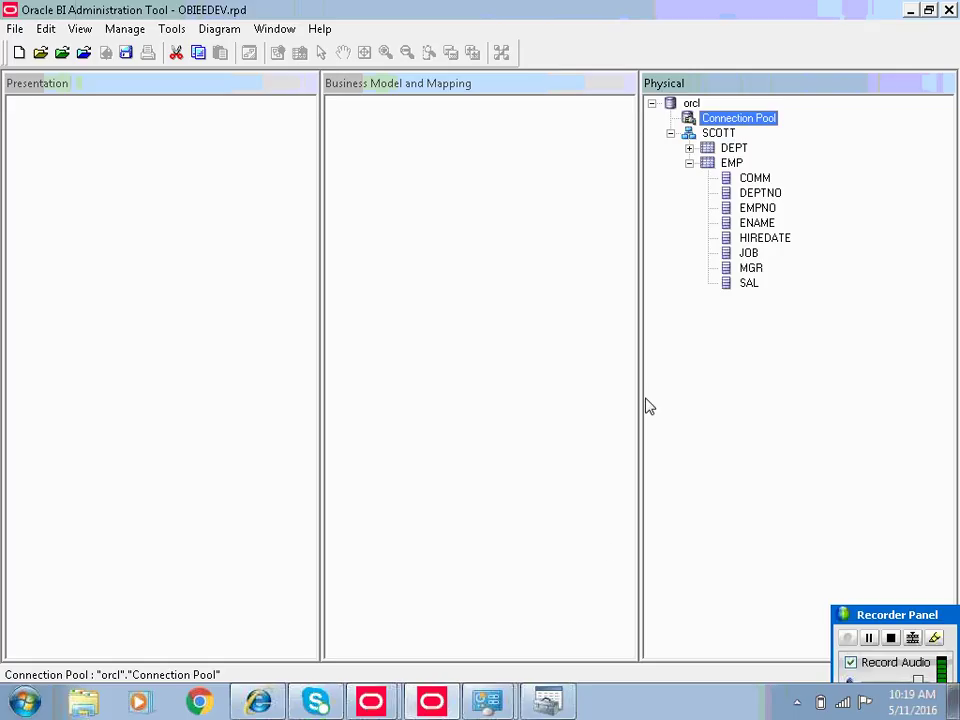
- Reopen the orcl connection pool to check its logon settings and close it
{"action": "left_click", "coordinate": [736, 118]}
{"action": "double_click", "coordinate": [736, 118]}
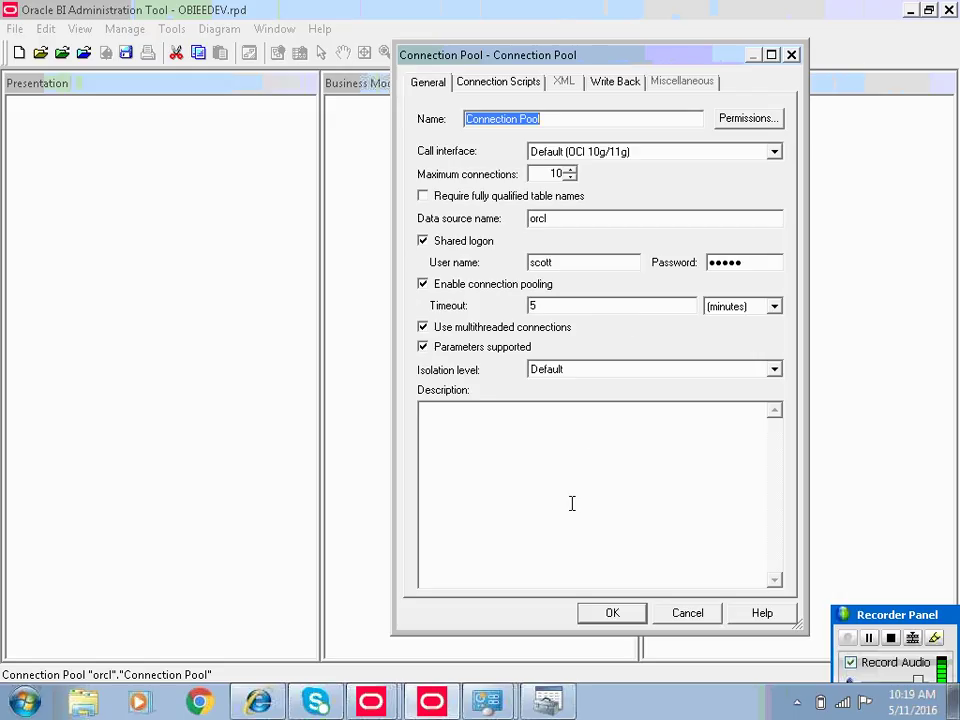
{"action": "left_click", "coordinate": [611, 614]}
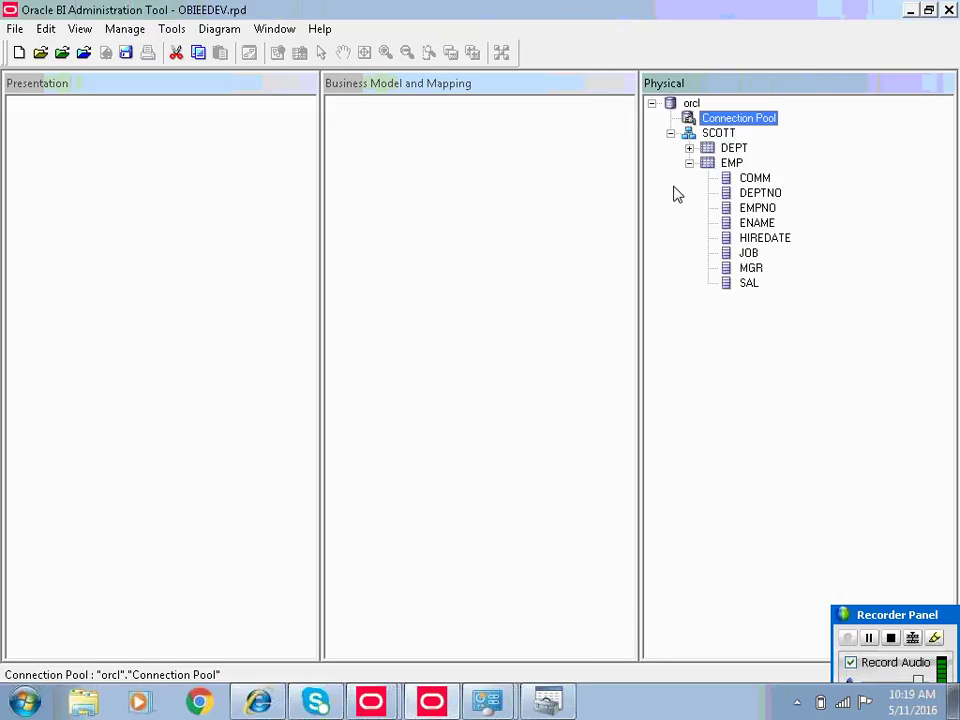
- View the data of the EMP table and examine the DEPTNO values of several rows
{"action": "right_click", "coordinate": [725, 168]}
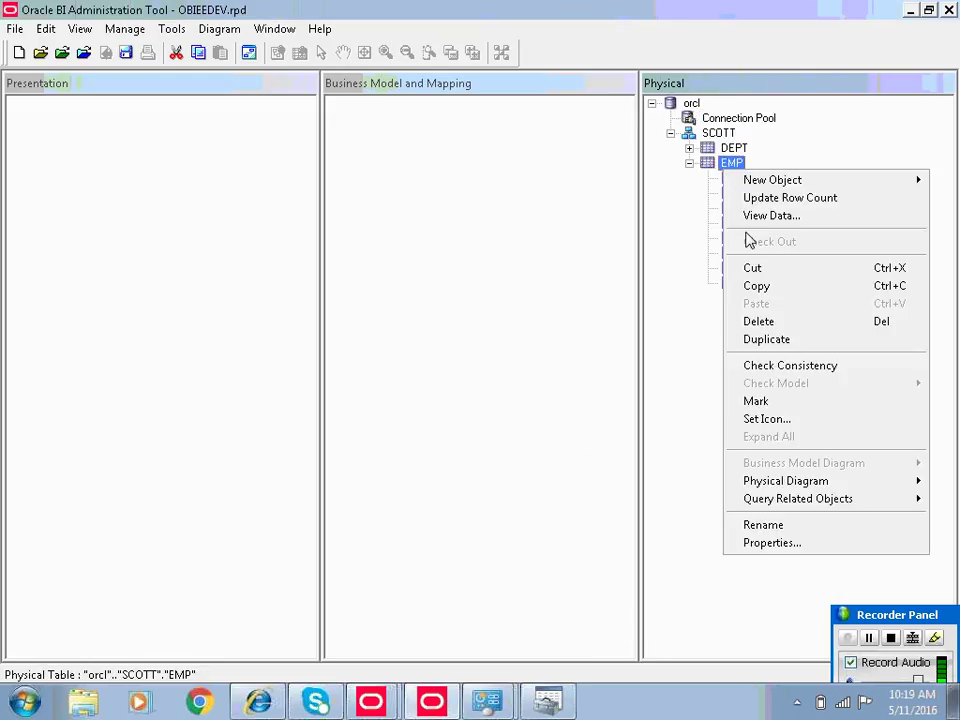
{"action": "left_click", "coordinate": [765, 205]}
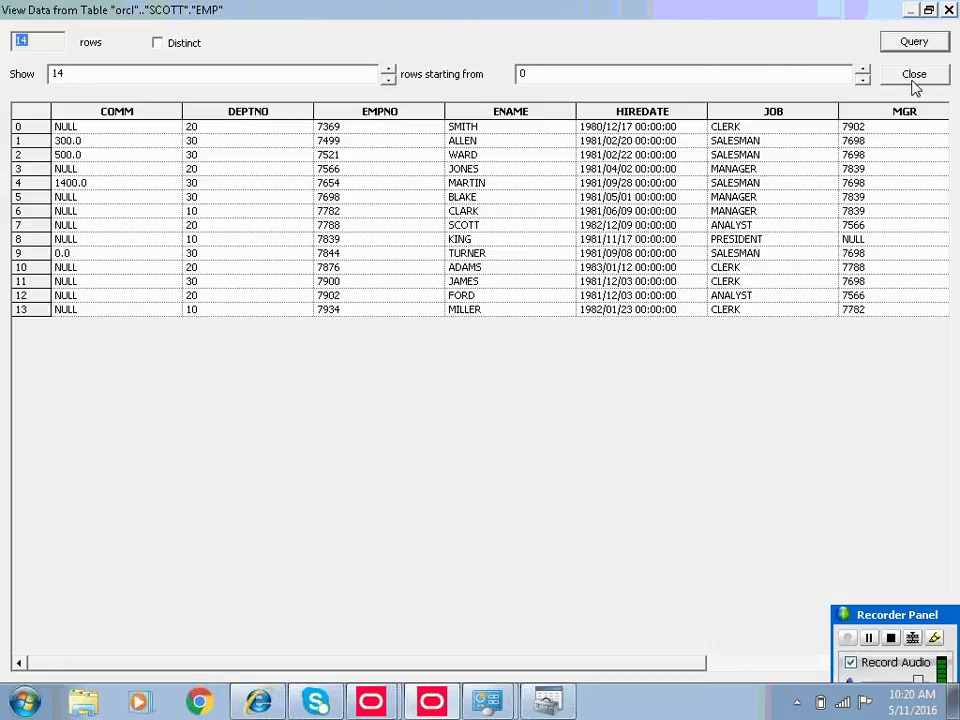
{"action": "left_click", "coordinate": [275, 127]}
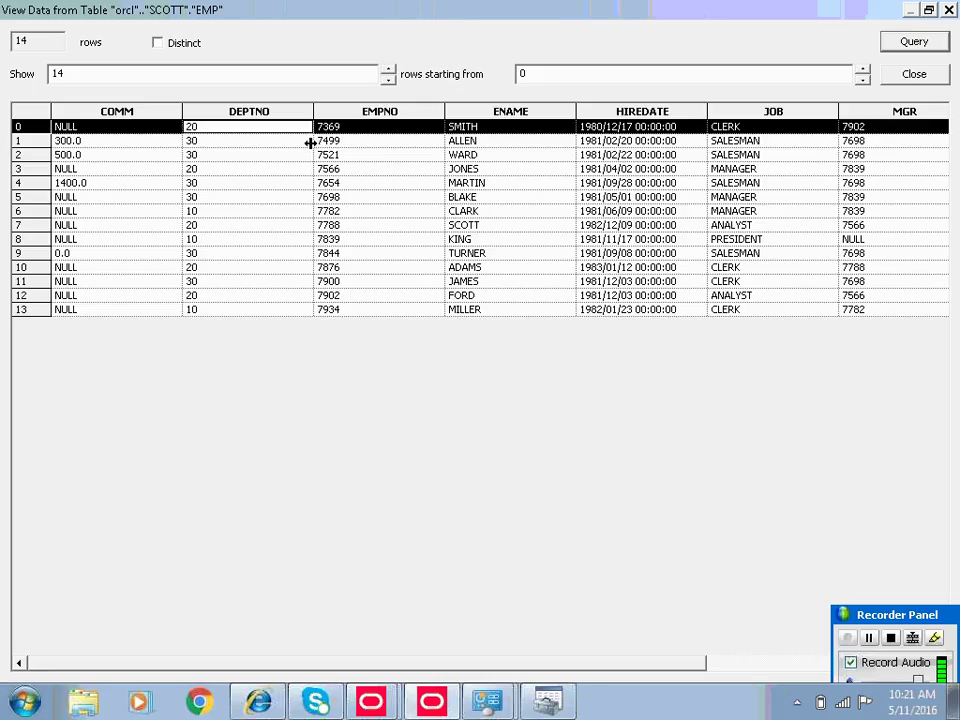
{"action": "left_click", "coordinate": [195, 144]}
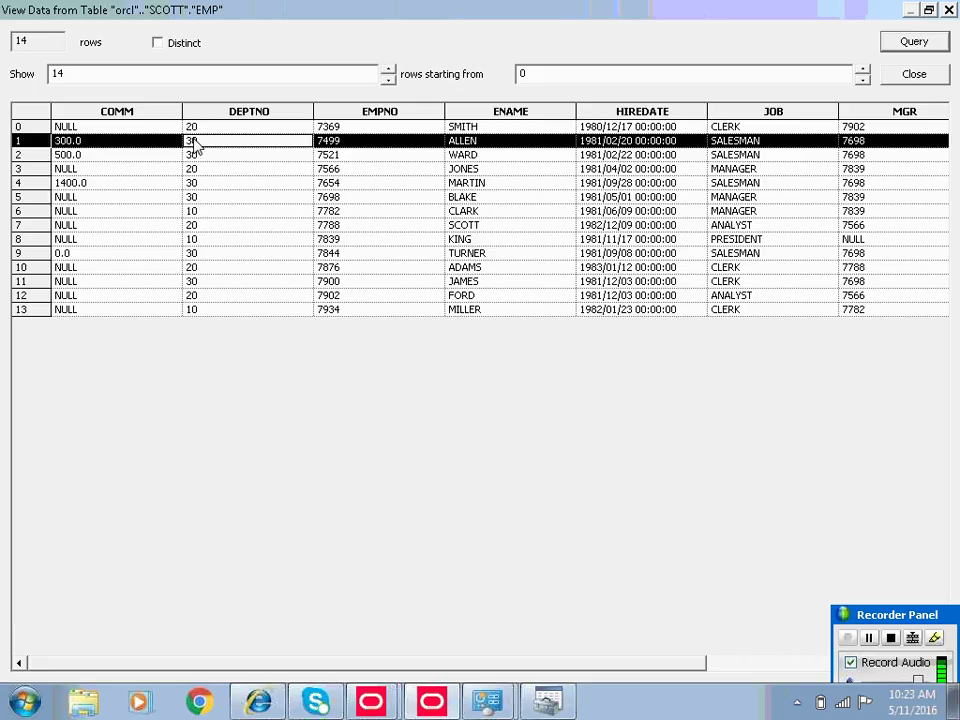
{"action": "left_click", "coordinate": [221, 128]}
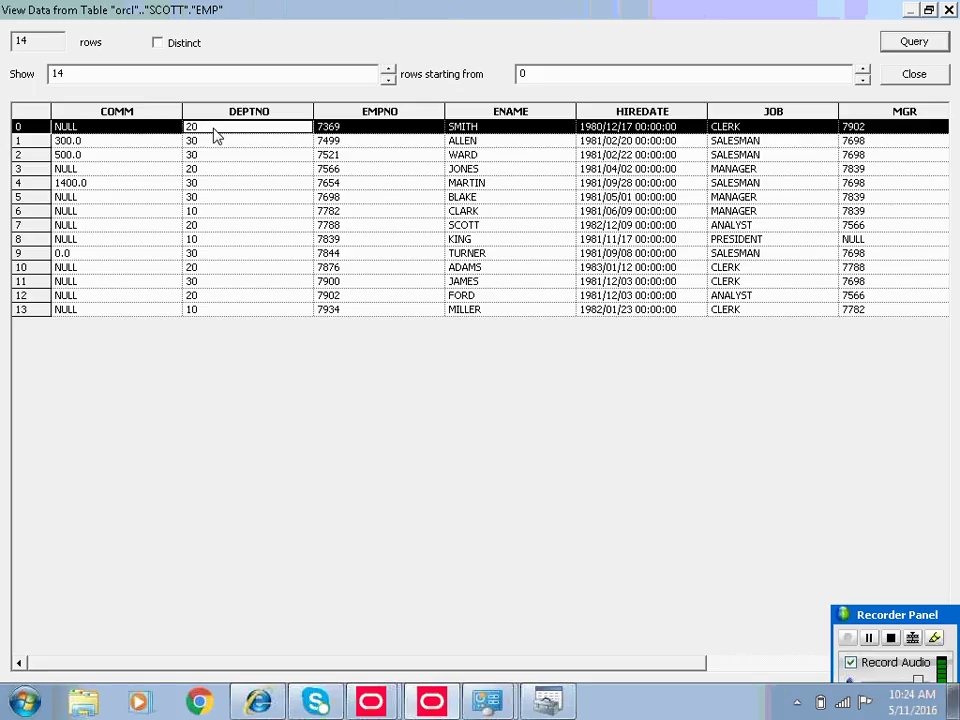
{"action": "left_click", "coordinate": [245, 185]}
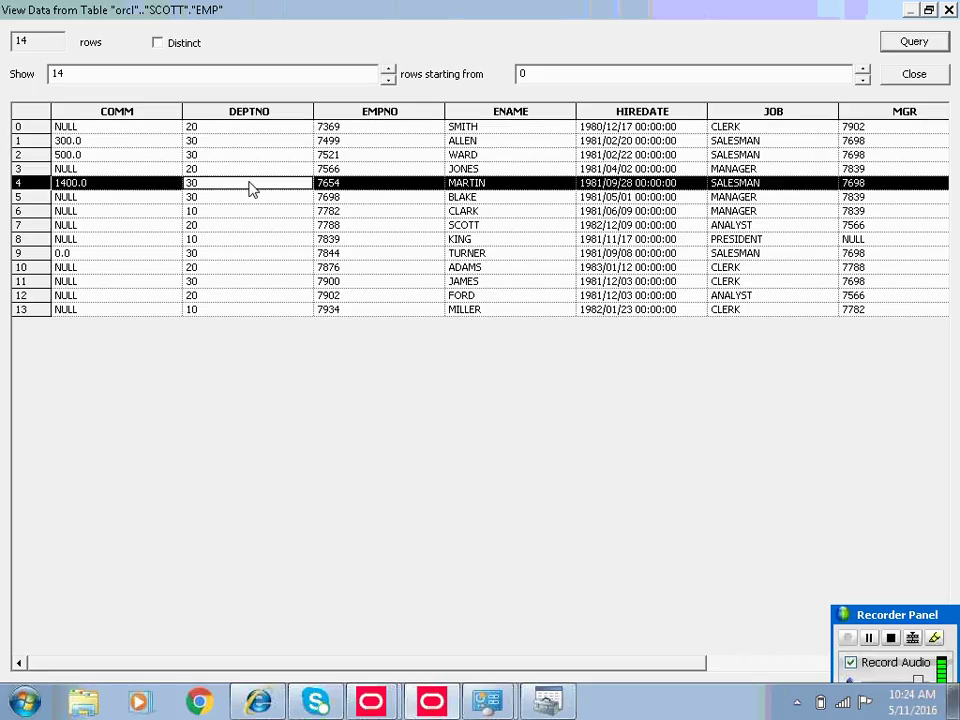
- Check the DEPTNO in the first EMP row, close that data, and view the data of the DEPT table
{"action": "left_click", "coordinate": [257, 128]}
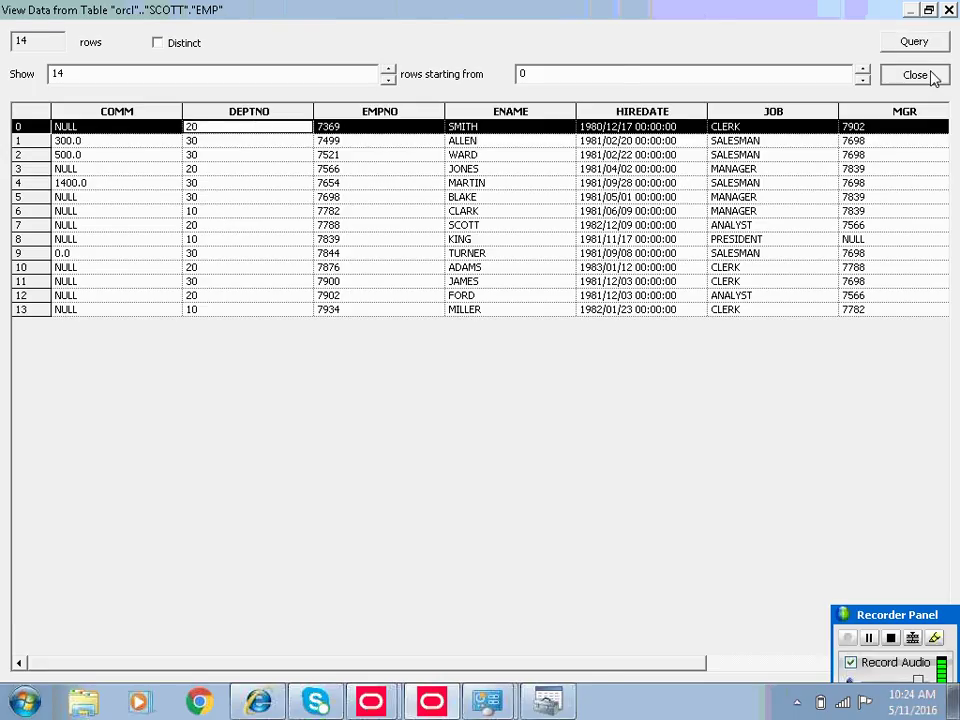
{"action": "left_click", "coordinate": [933, 77]}
{"action": "right_click", "coordinate": [728, 155]}
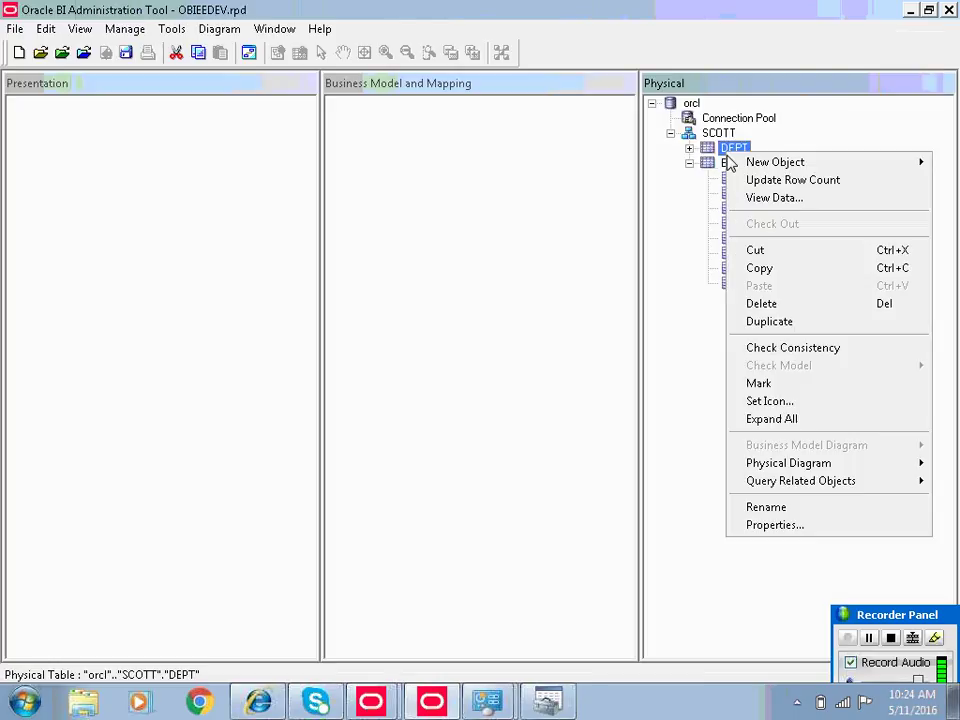
{"action": "left_click", "coordinate": [750, 198]}
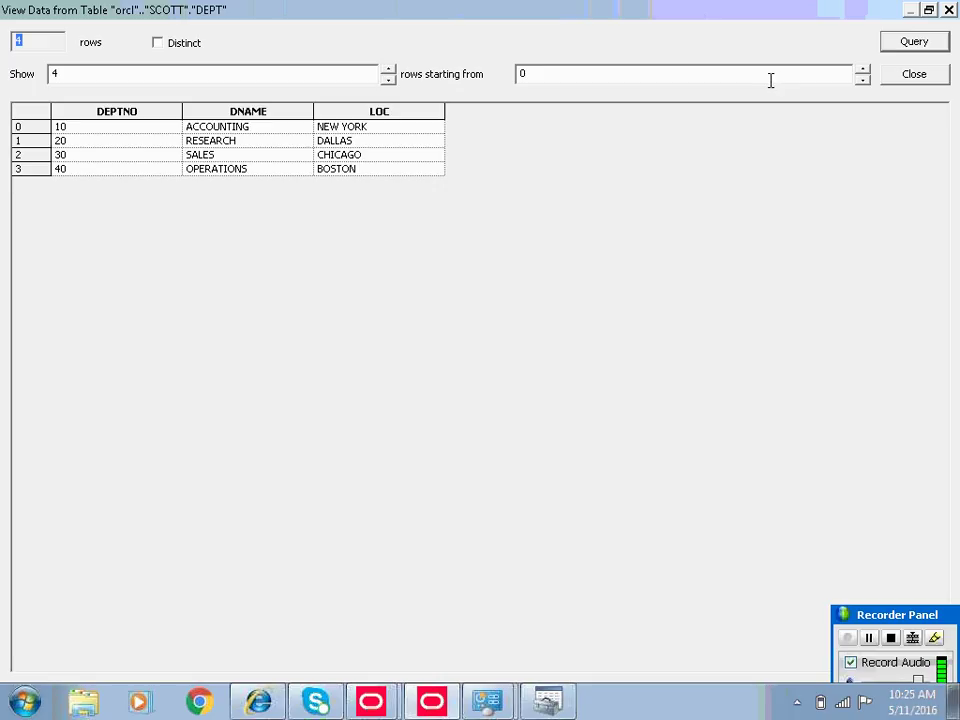
{"action": "left_click", "coordinate": [932, 73]}
- View the EMP table's data again and examine the DEPTNO value of row 9
{"action": "right_click", "coordinate": [732, 165]}
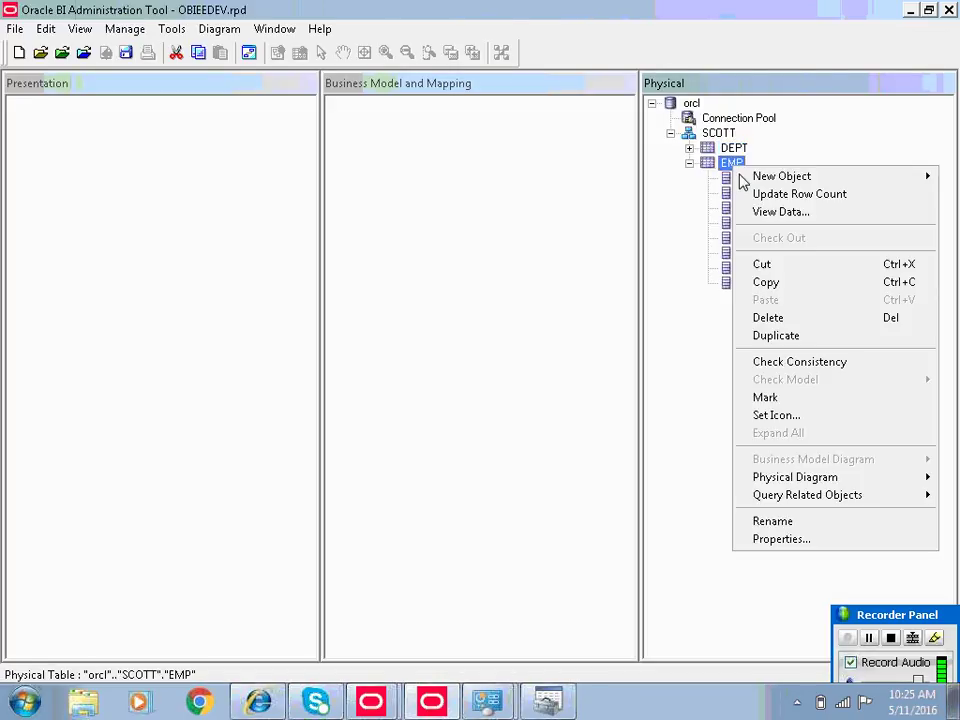
{"action": "left_click", "coordinate": [760, 212]}
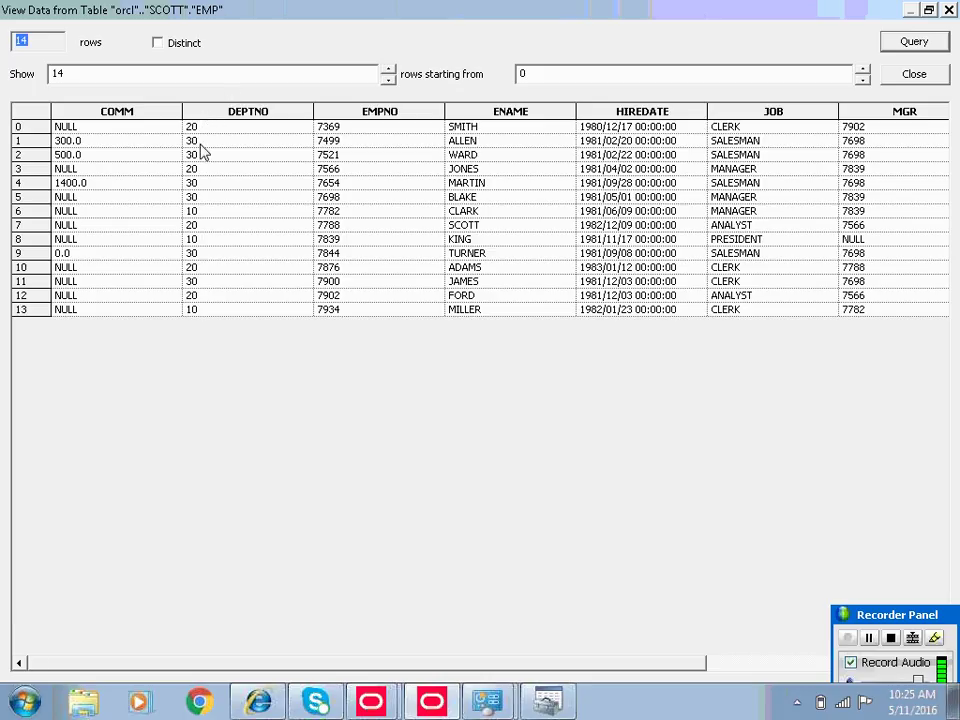
{"action": "left_click", "coordinate": [194, 257]}
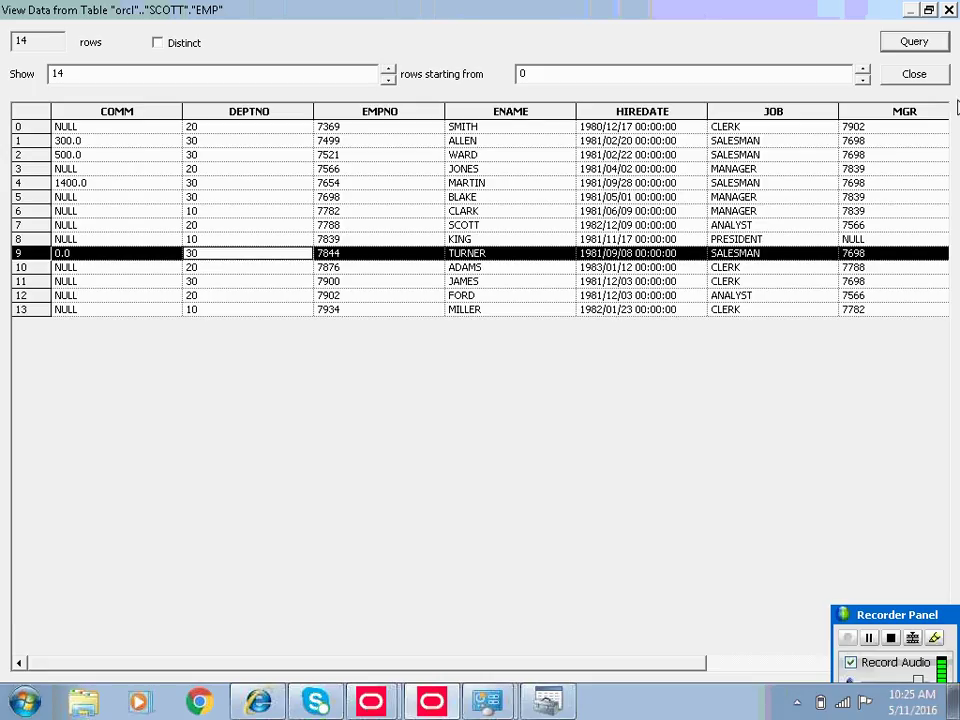
{"action": "left_click", "coordinate": [920, 84]}
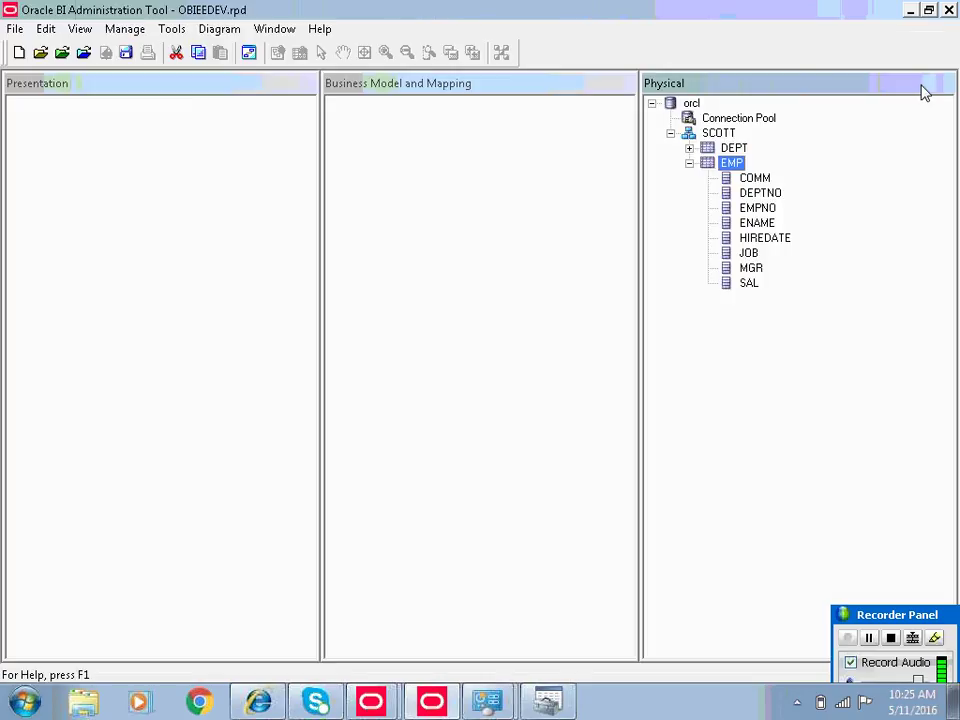
- Reopen the DEPT table's data and look up the department with DEPTNO 30
{"action": "right_click", "coordinate": [735, 150]}
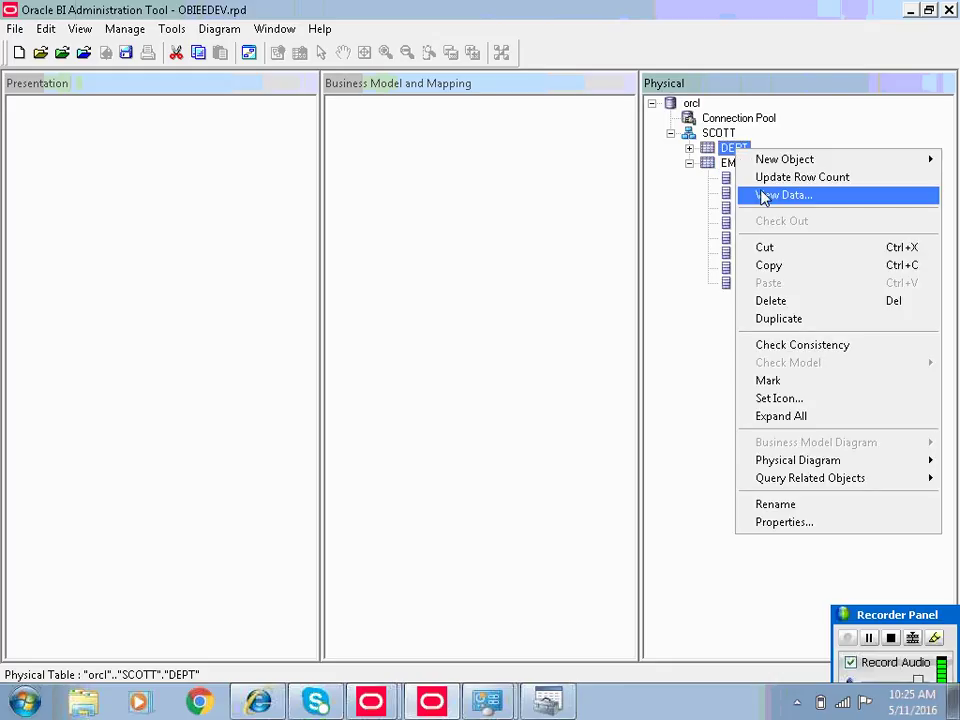
{"action": "left_click", "coordinate": [760, 194]}
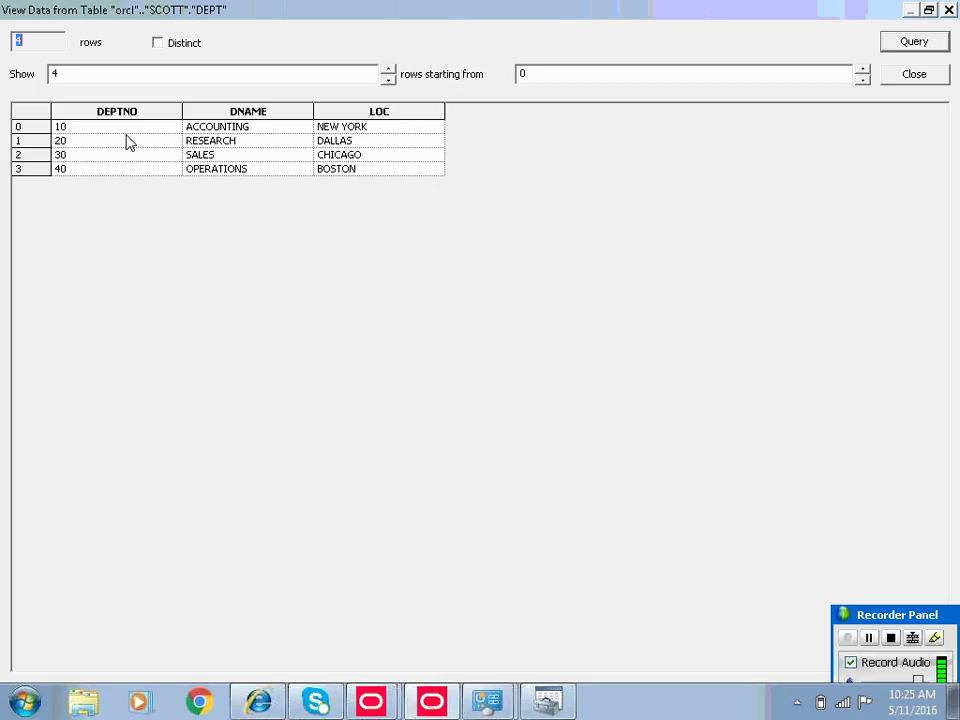
{"action": "left_click", "coordinate": [99, 162]}
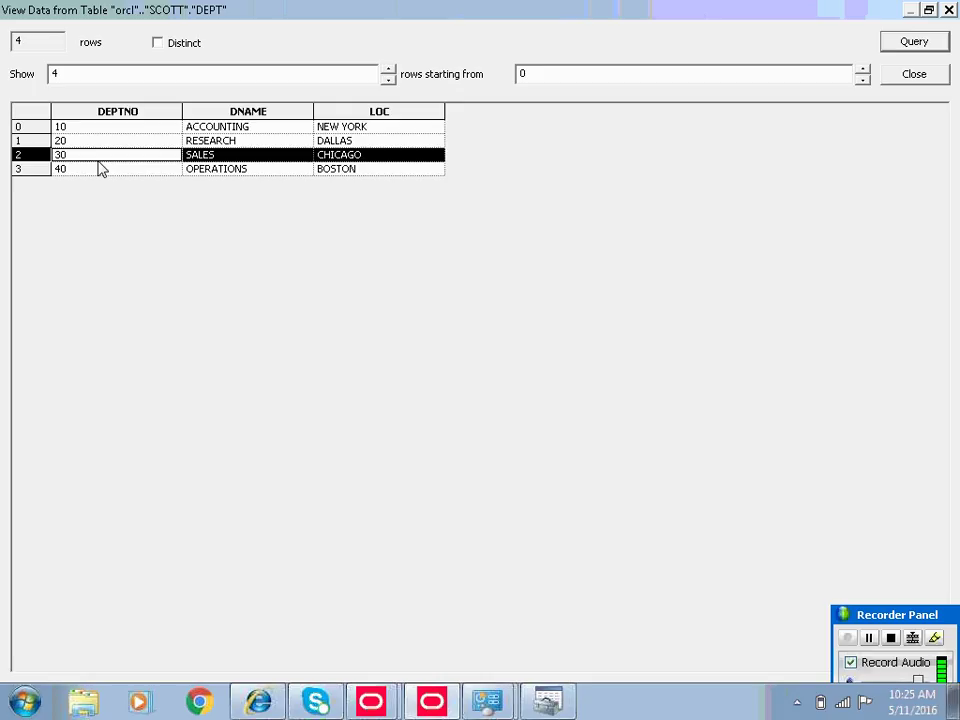
{"action": "left_click", "coordinate": [908, 78]}
- Expand the EMP and DEPT tables in the physical layer and examine their columns
{"action": "left_click", "coordinate": [689, 163]}
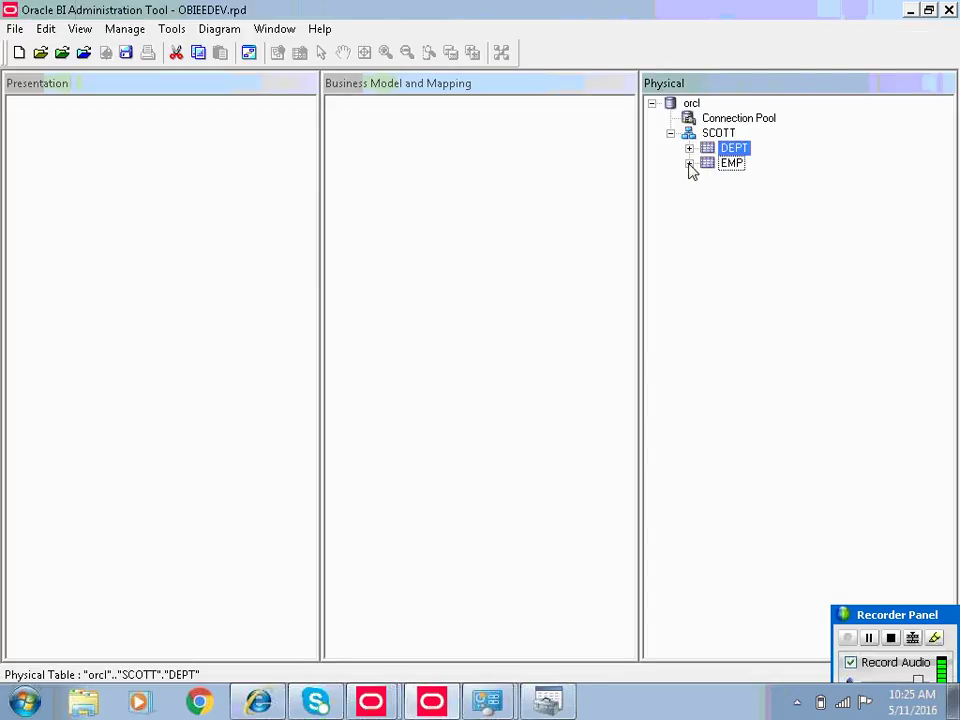
{"action": "left_click", "coordinate": [731, 164]}
{"action": "left_click", "coordinate": [738, 149]}
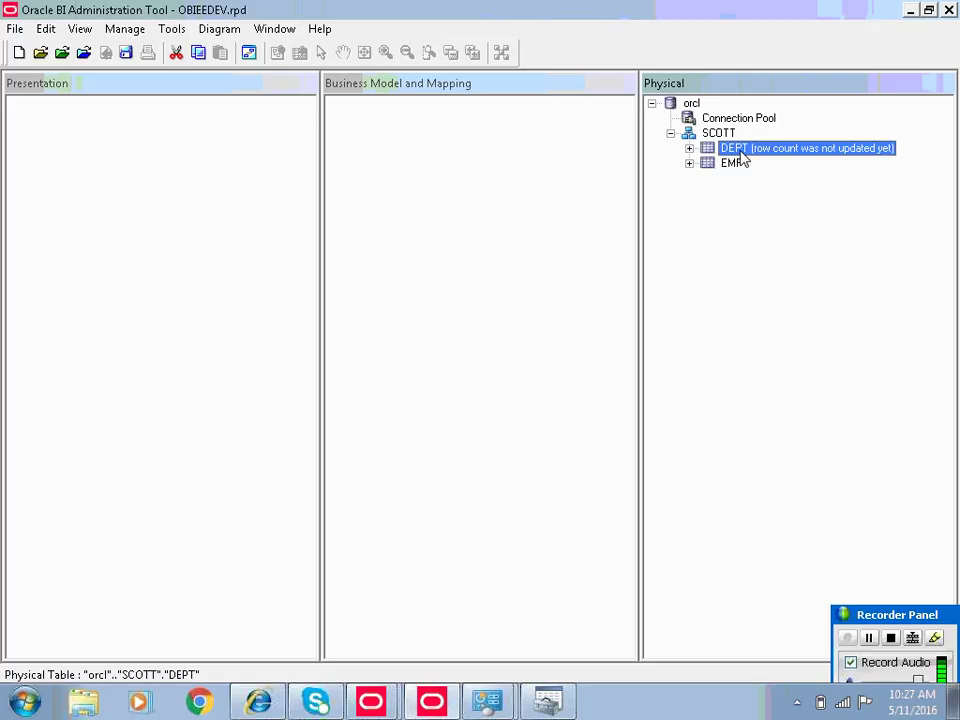
{"action": "left_click", "coordinate": [689, 165]}
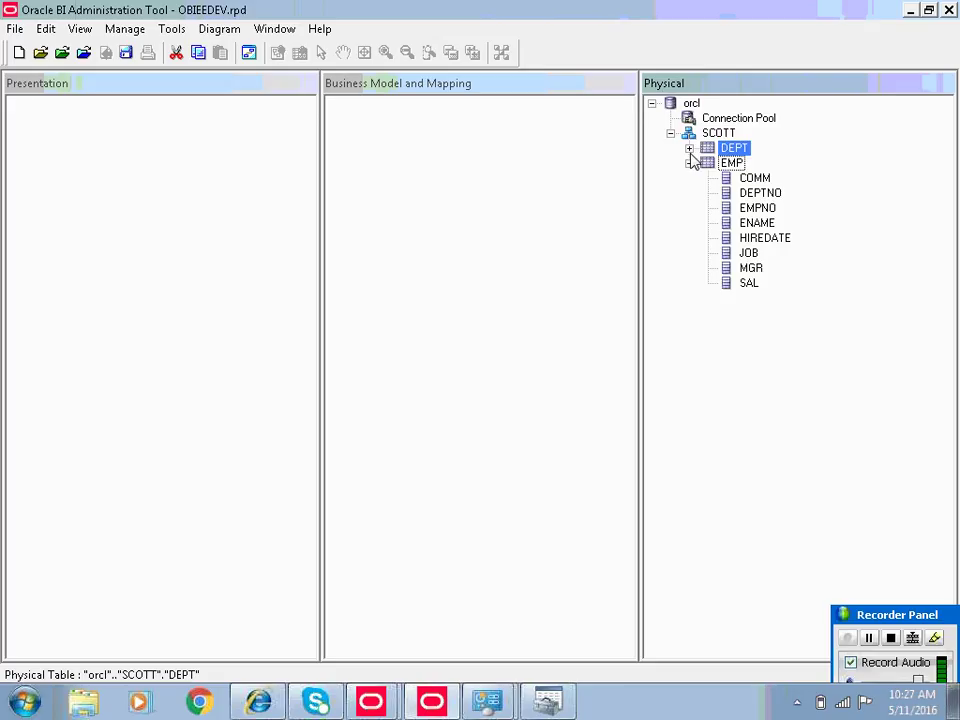
{"action": "left_click", "coordinate": [689, 148]}
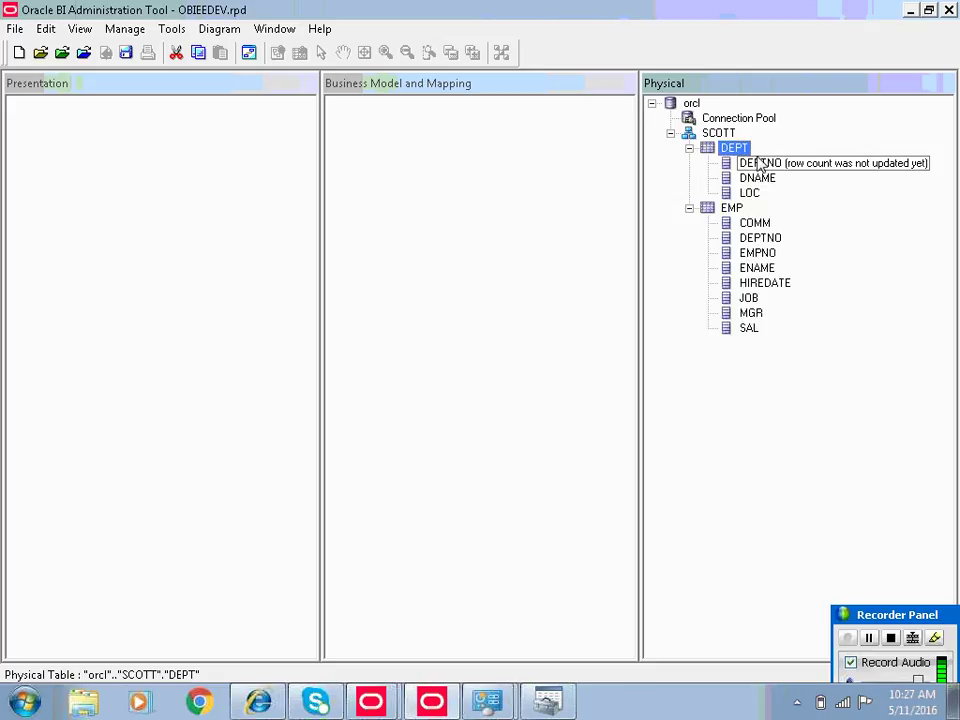
{"action": "left_click", "coordinate": [731, 208], "text": "ctrl"}
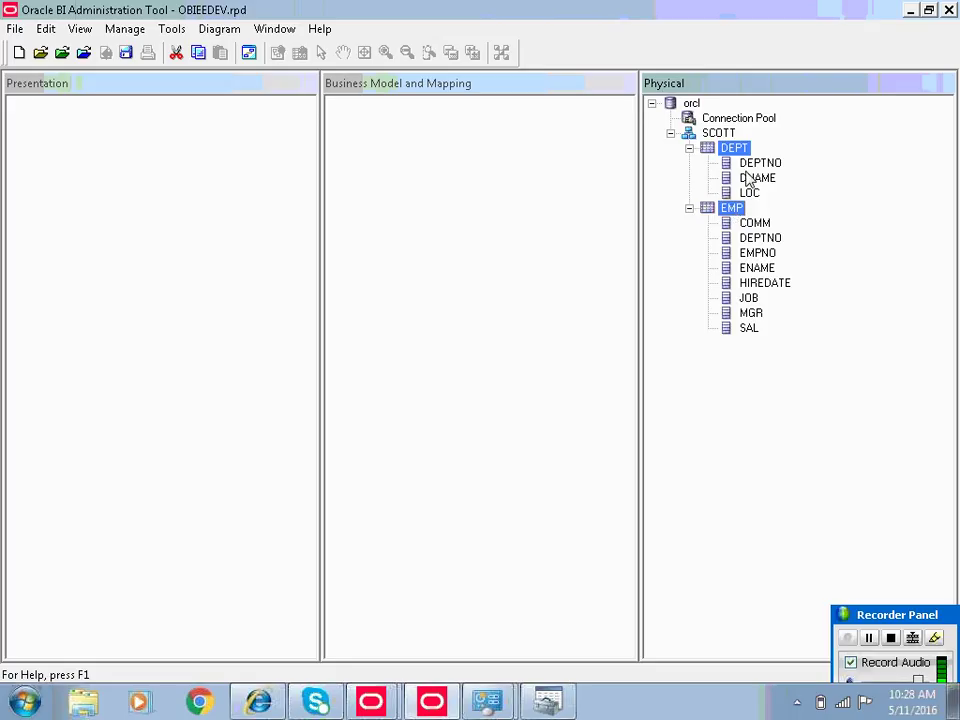
{"action": "left_click", "coordinate": [755, 182]}
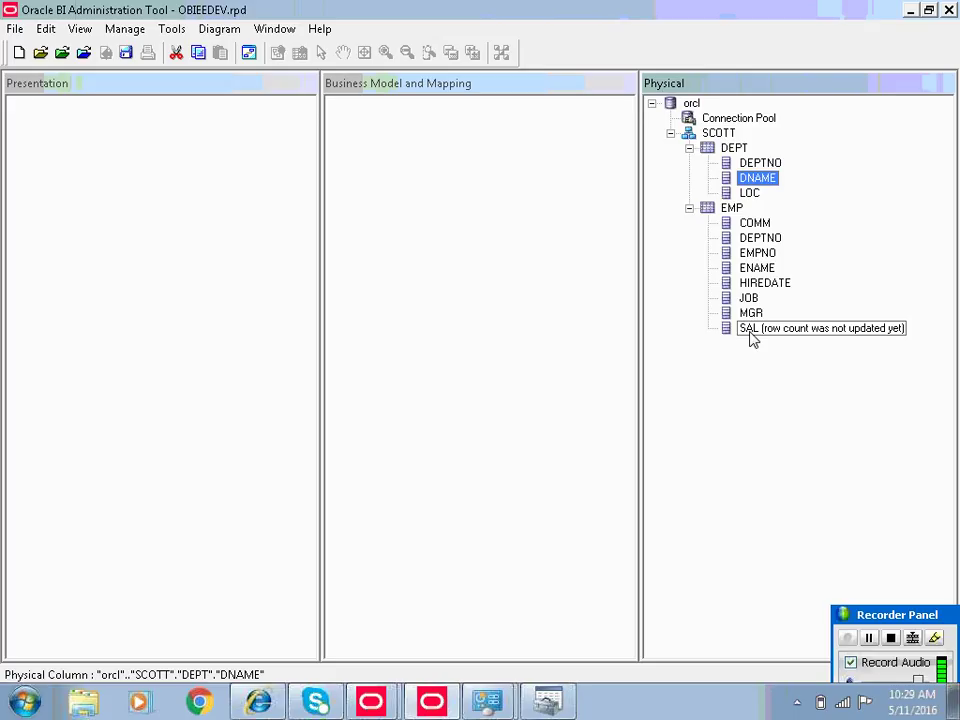
- Open a physical diagram showing the DEPT and EMP tables together
{"action": "left_click", "coordinate": [733, 150]}
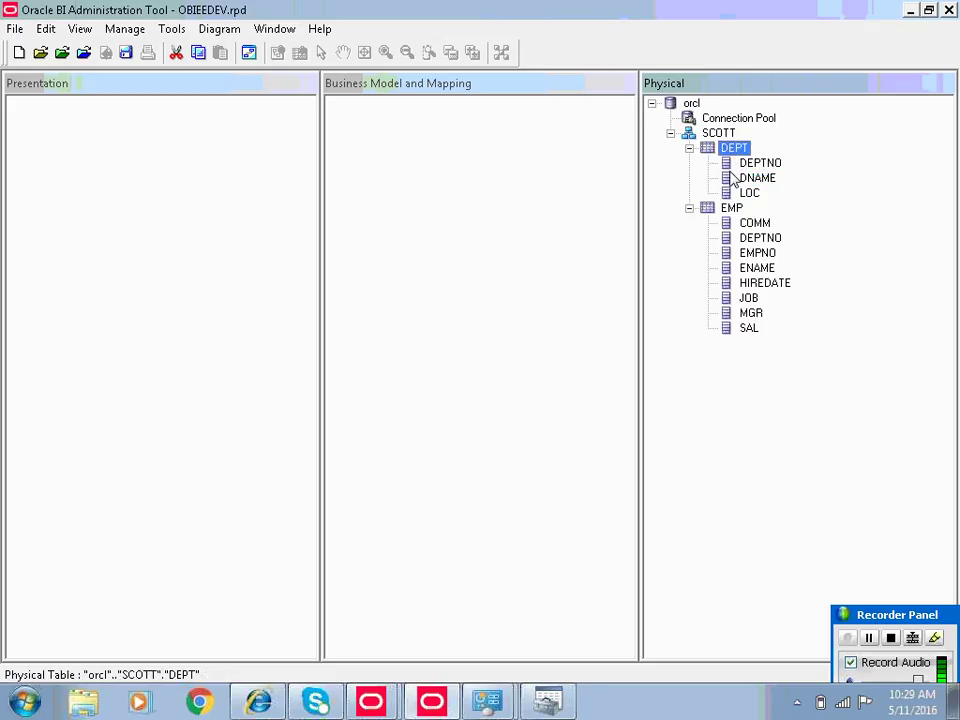
{"action": "left_click", "coordinate": [736, 210], "text": "ctrl"}
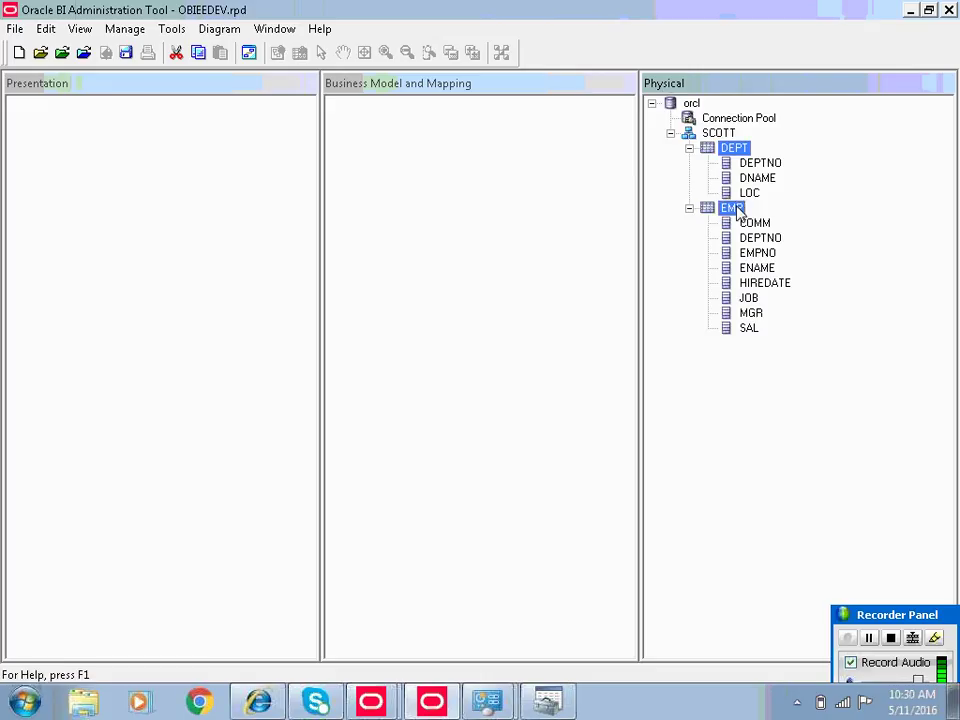
{"action": "right_click", "coordinate": [736, 210]}
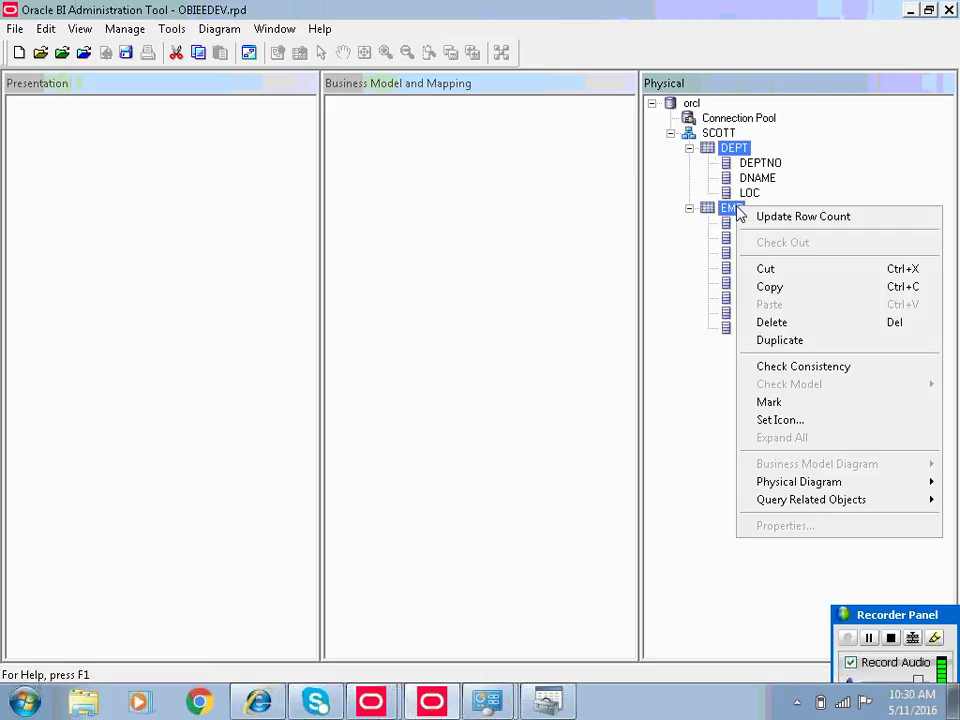
{"action": "mouse_move", "coordinate": [790, 490]}
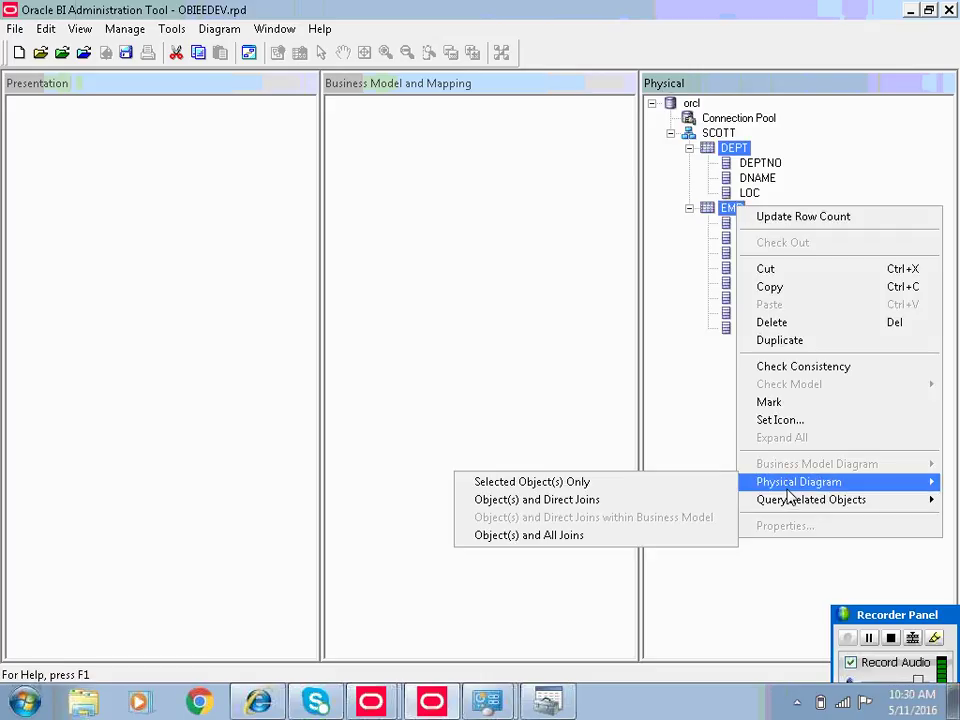
{"action": "left_click", "coordinate": [700, 499]}
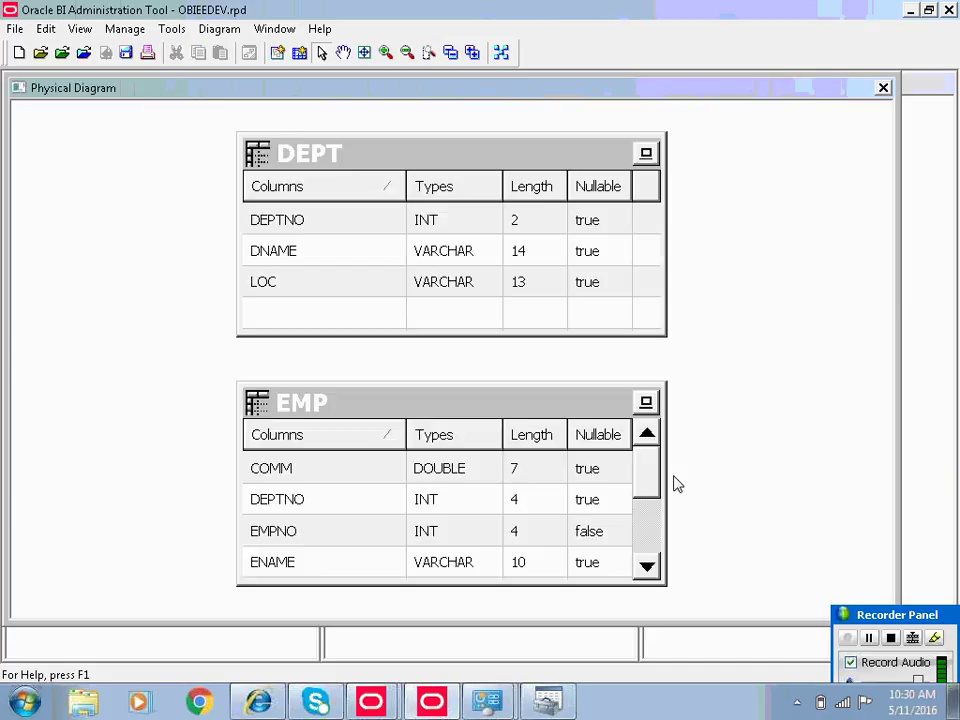
- Draw a new join in the physical diagram from the EMP table to the DEPT table
{"action": "left_click", "coordinate": [279, 55]}
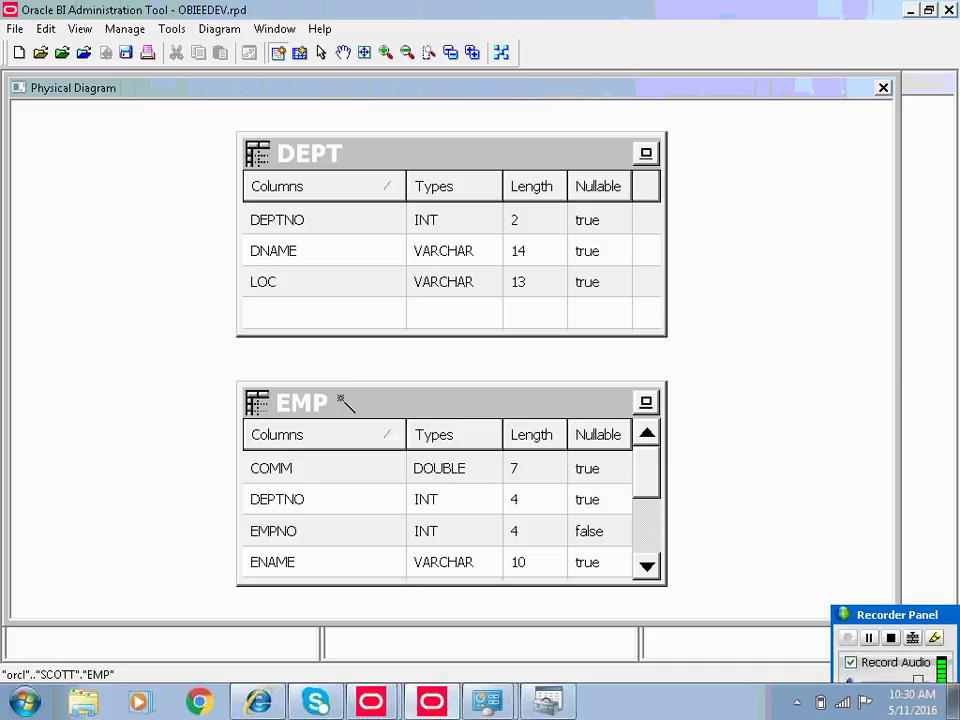
{"action": "left_click", "coordinate": [343, 402]}
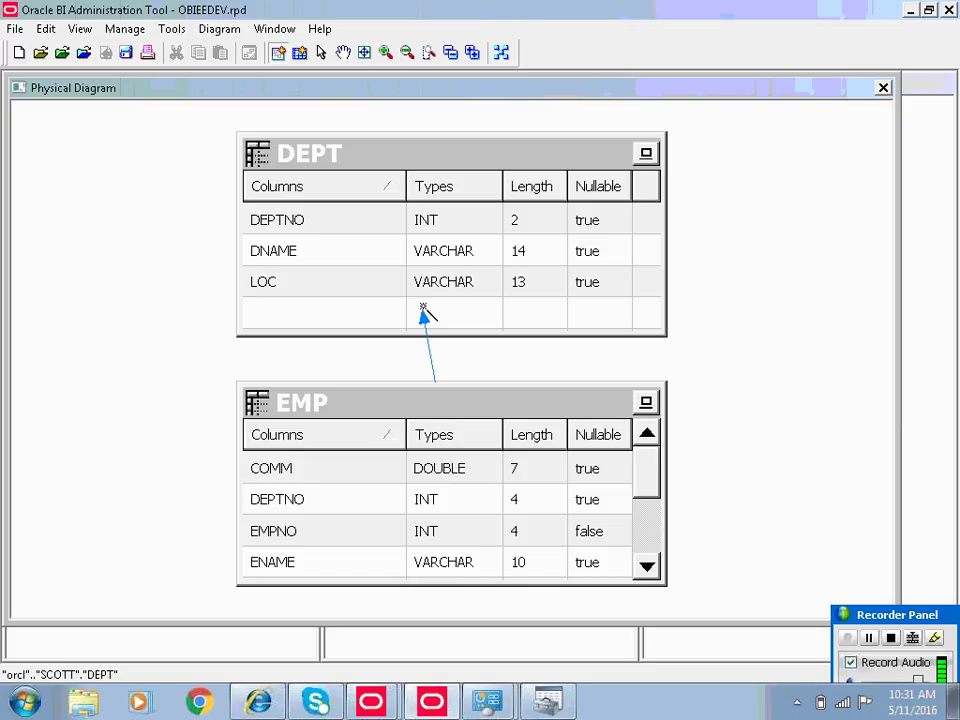
{"action": "left_click", "coordinate": [423, 309]}
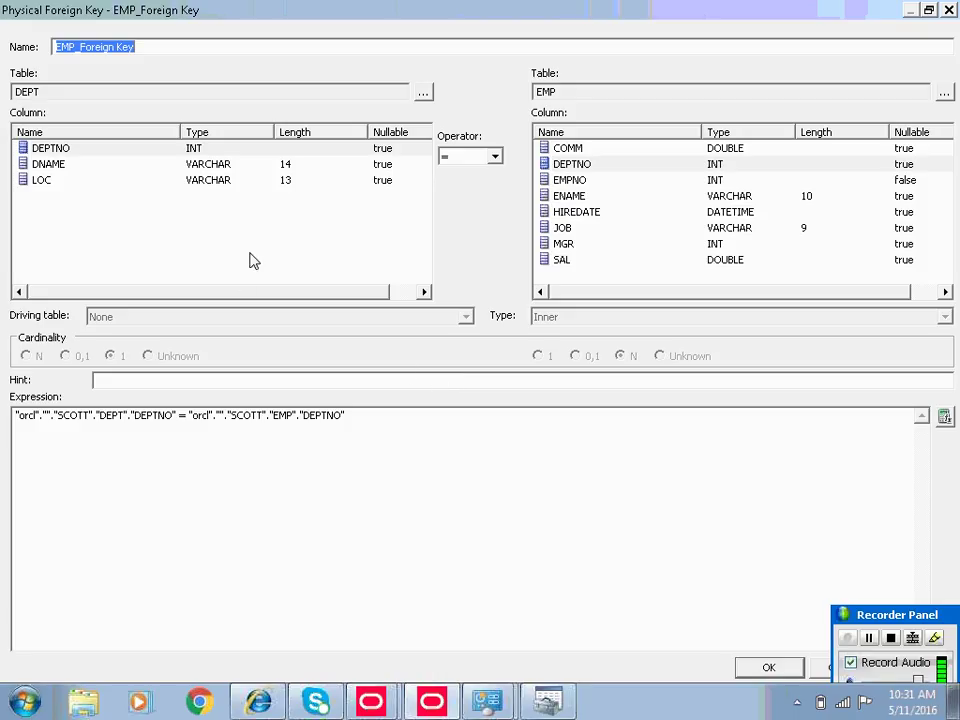
- Join DEPT.DEPTNO to EMP.DEPTNO with the = operator, accept the physical foreign key, and close the physical diagram
{"action": "left_click", "coordinate": [576, 166]}
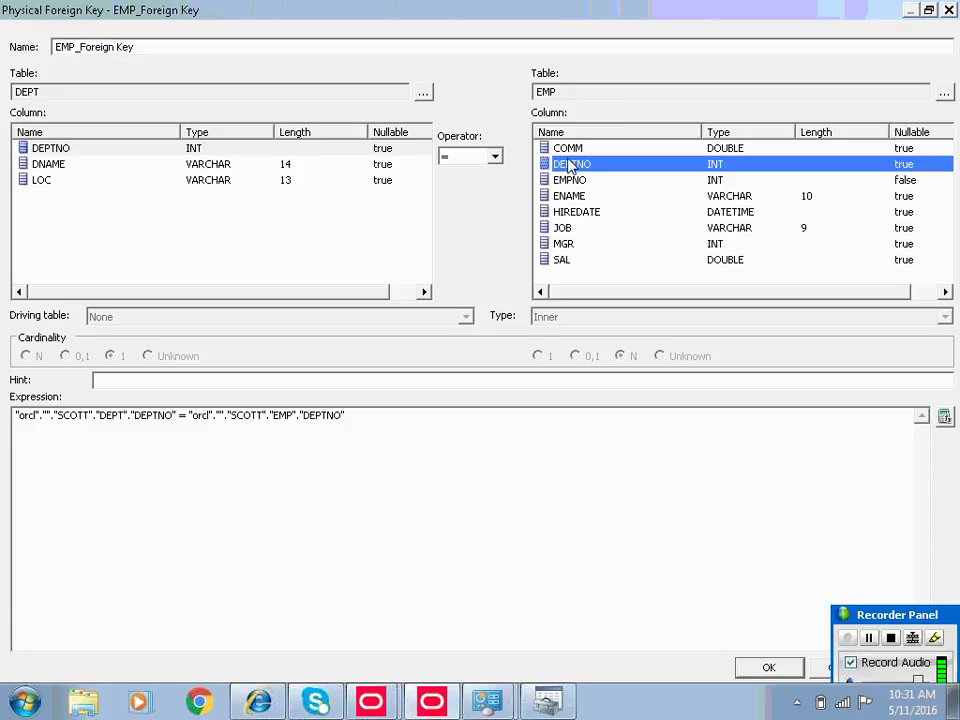
{"action": "left_click", "coordinate": [50, 150]}
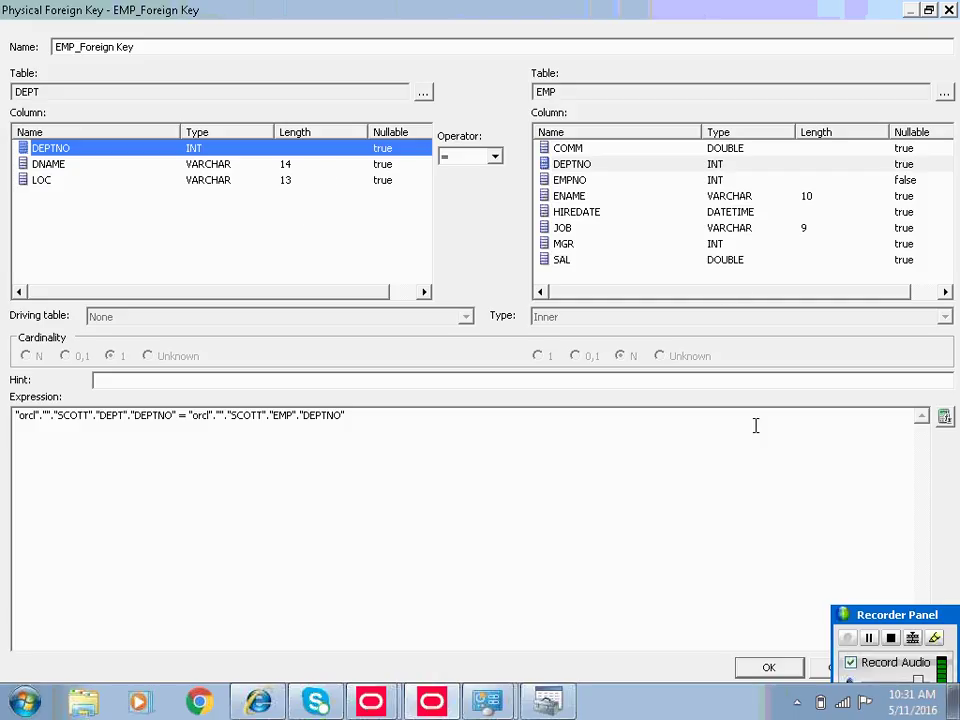
{"action": "left_click", "coordinate": [895, 642]}
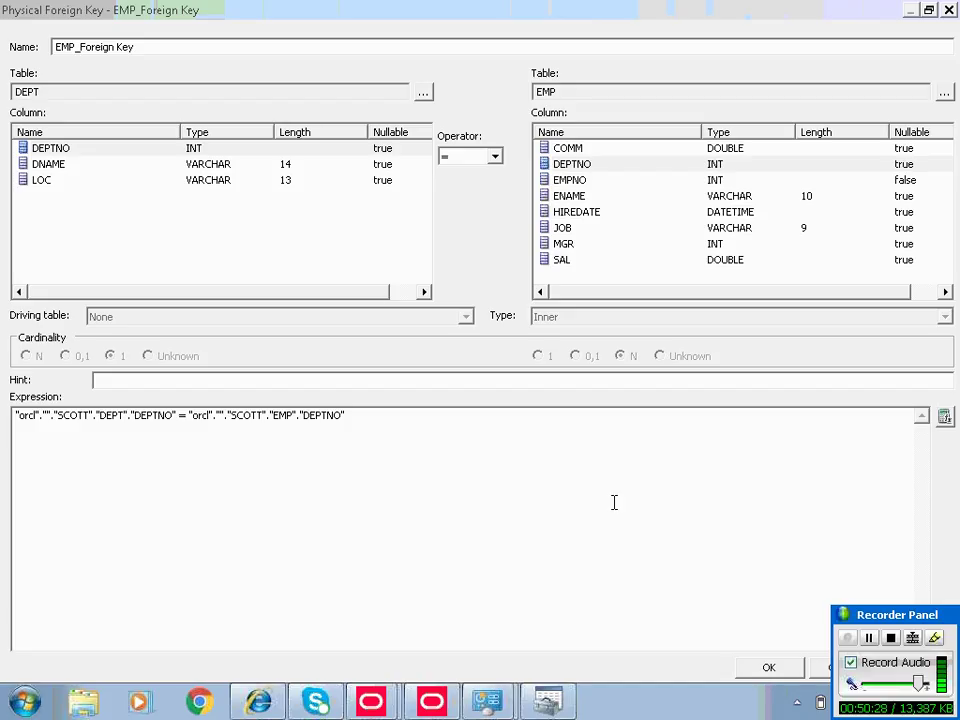
{"action": "left_click", "coordinate": [794, 673]}
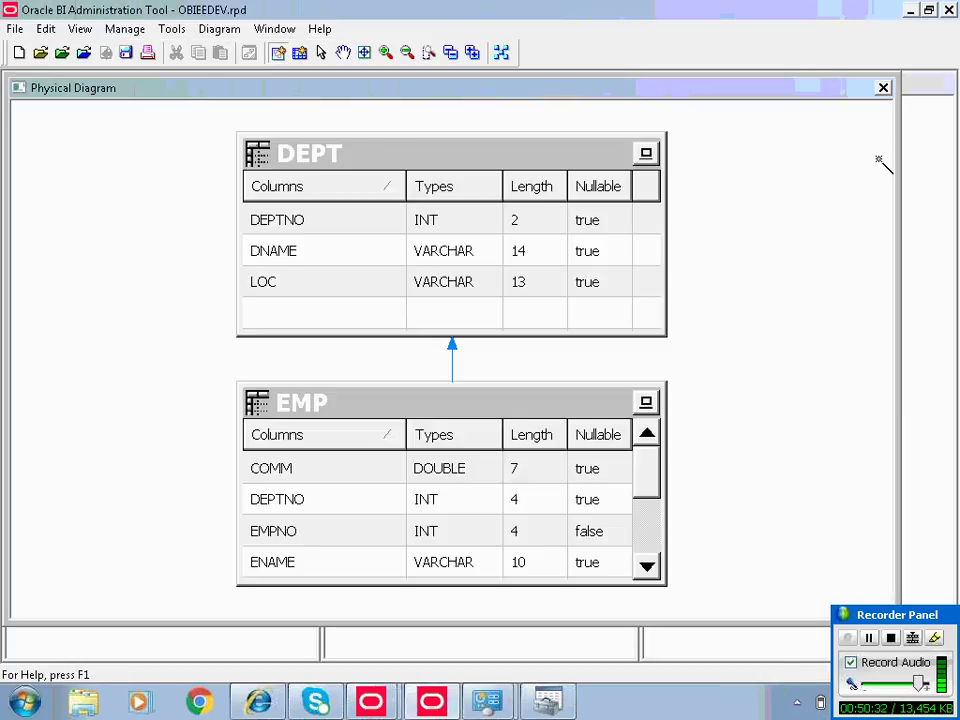
{"action": "left_click", "coordinate": [883, 88]}
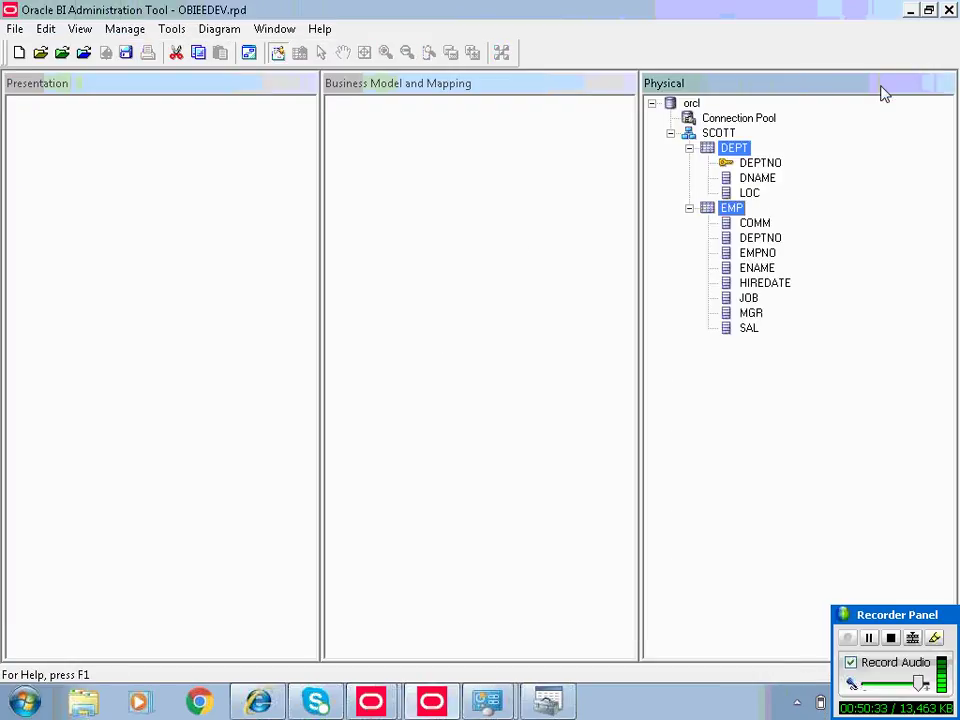
{"action": "left_click", "coordinate": [395, 267]}
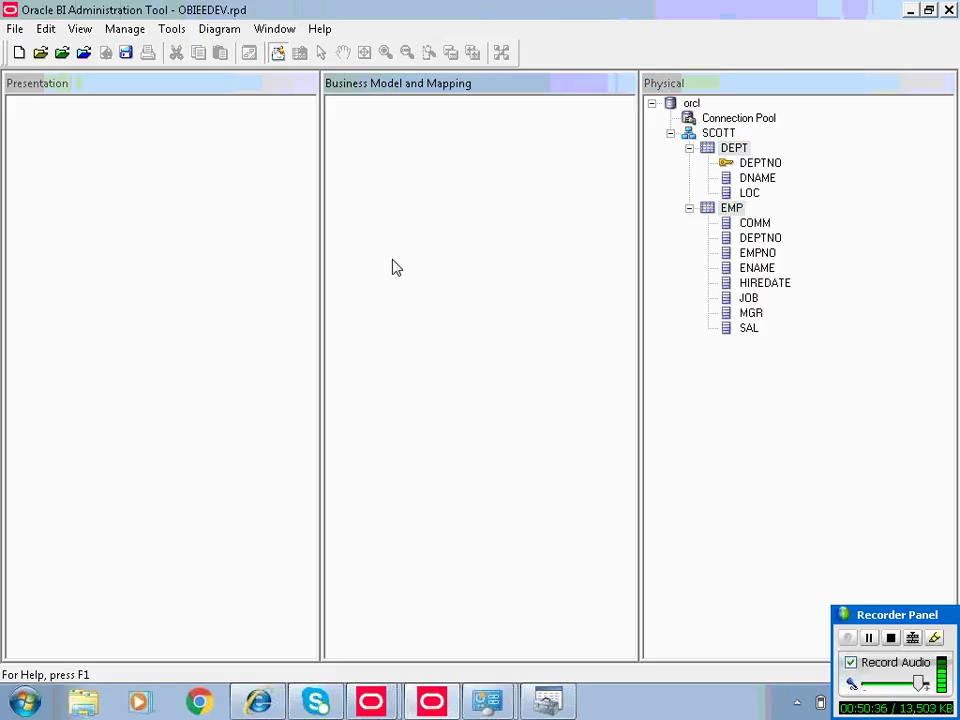